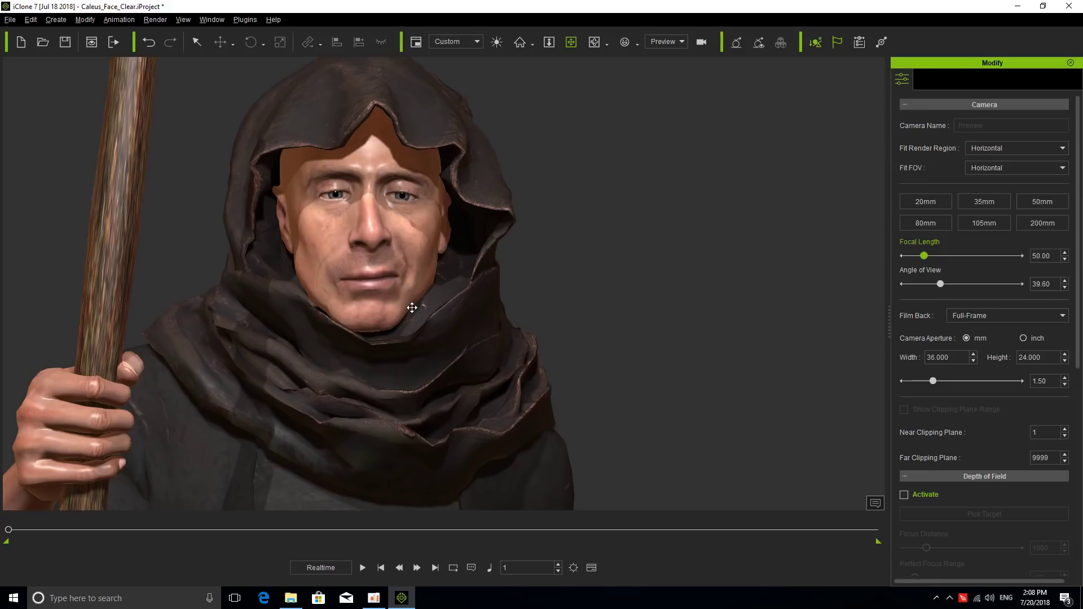
# Orbit and pan the view so Caleus's hooded face sits centred in the viewport.
pyautogui.moveTo(411, 305)
pyautogui.mouseDown(button='right')
pyautogui.moveTo(375, 310)
pyautogui.moveTo(435, 304)
pyautogui.moveTo(400, 312)
pyautogui.mouseUp(button='right')
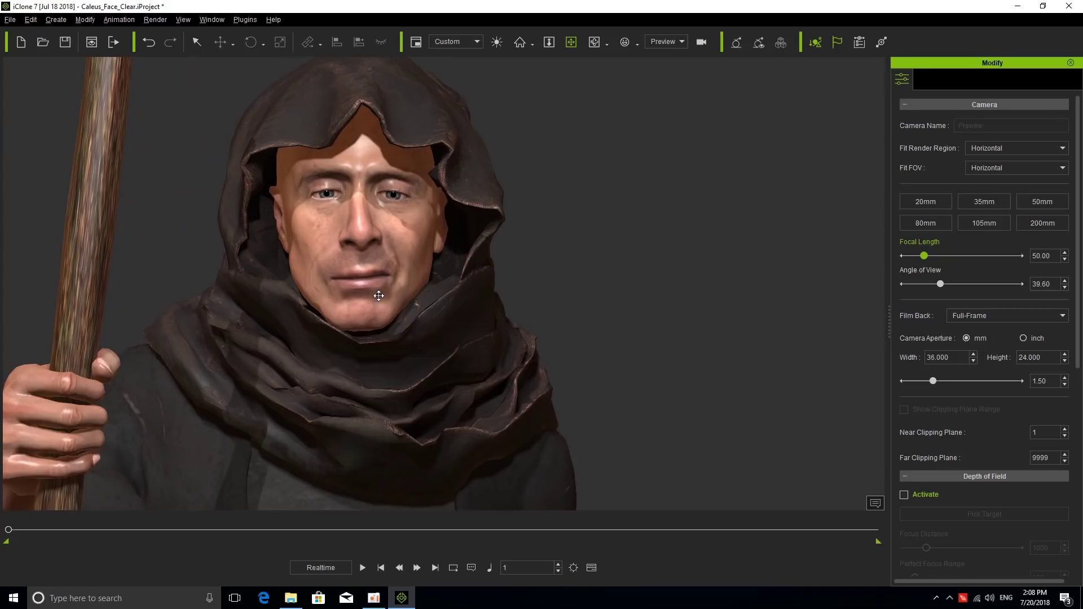
pyautogui.moveTo(377, 309); pyautogui.dragTo(378, 304, button='middle')
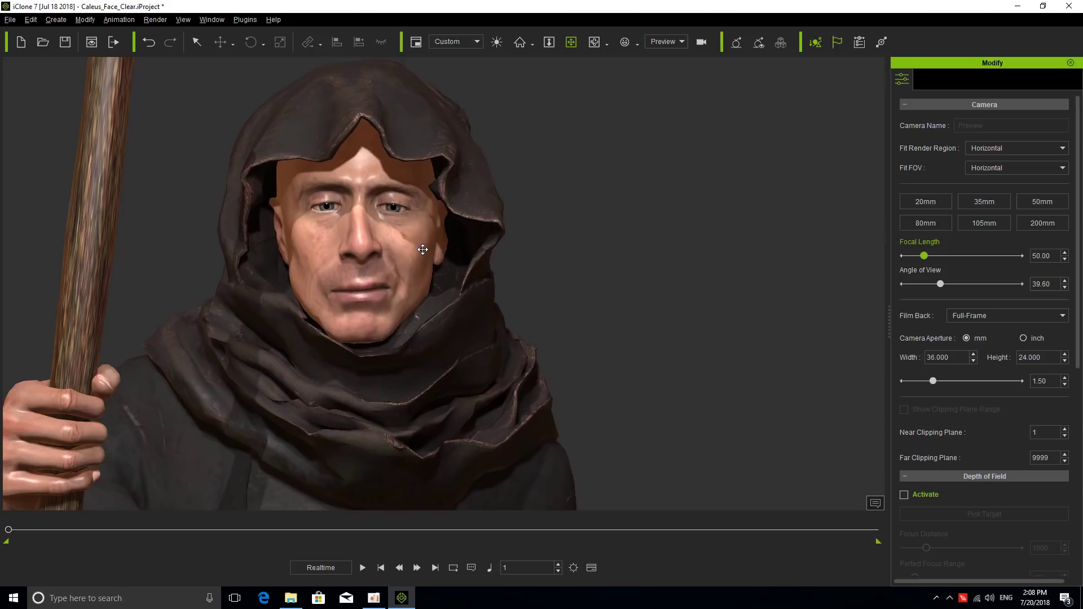
# Select Caleus, show its Modify > Motion options, and open the Plugins > Motion LIVE panel.
pyautogui.click(369, 220)
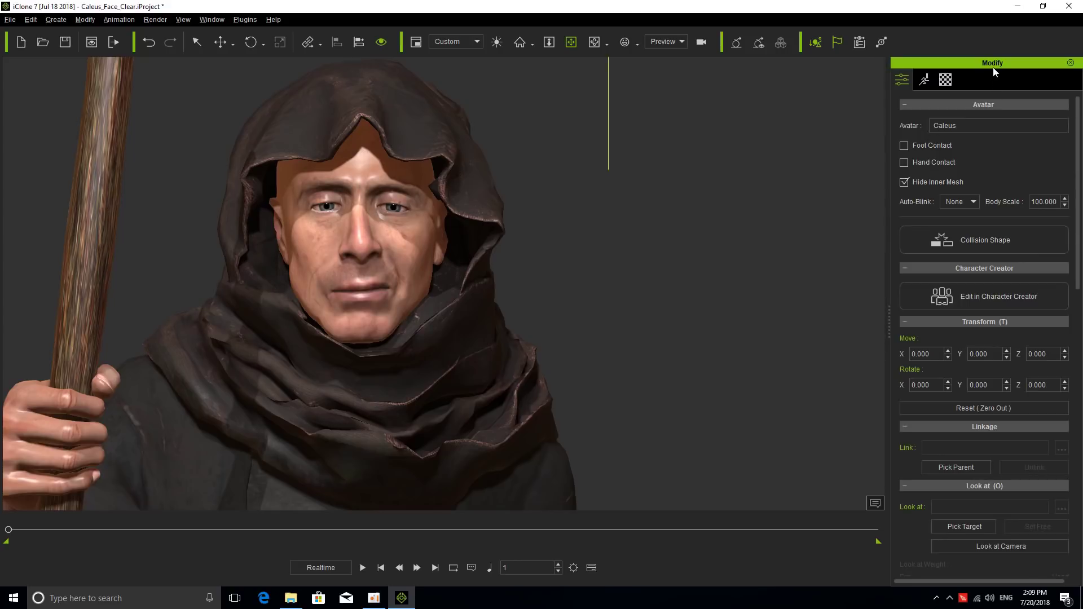
pyautogui.click(925, 82)
pyautogui.scroll(-3, 991, 265)
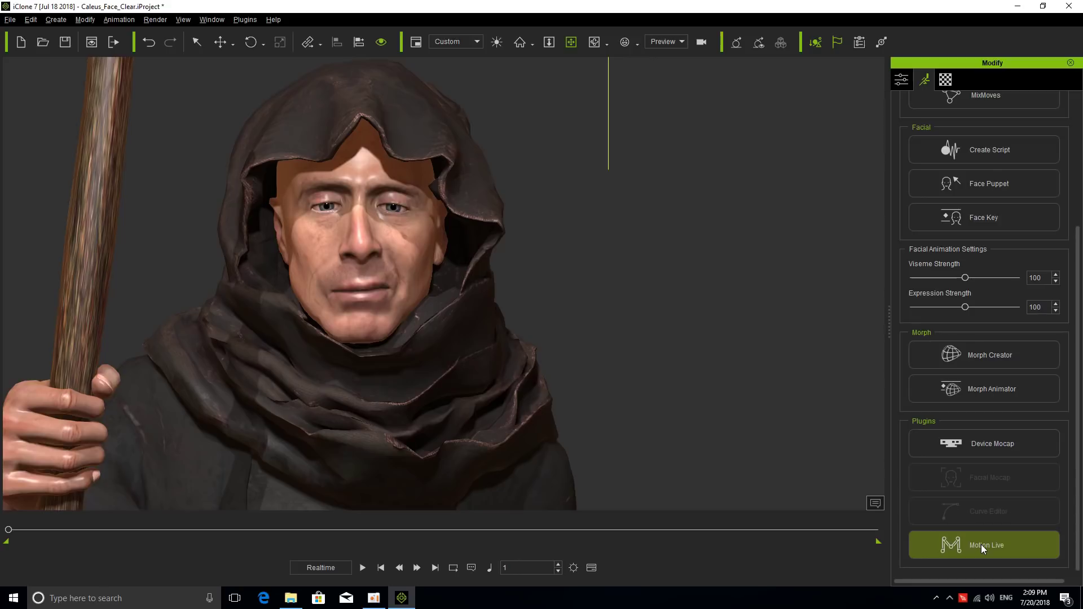
pyautogui.click(245, 20)
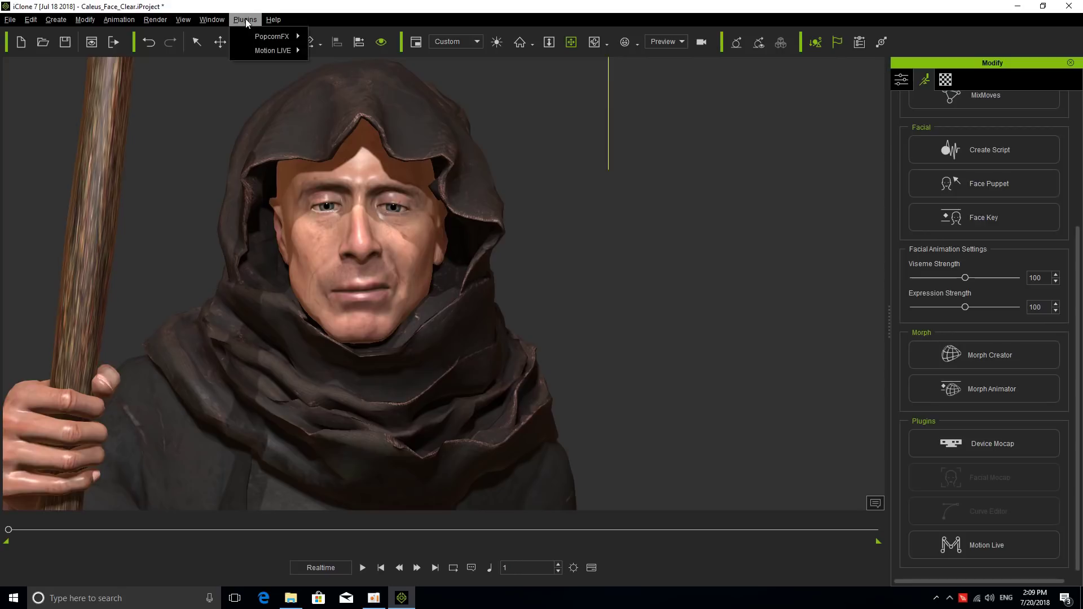
pyautogui.moveTo(267, 52)
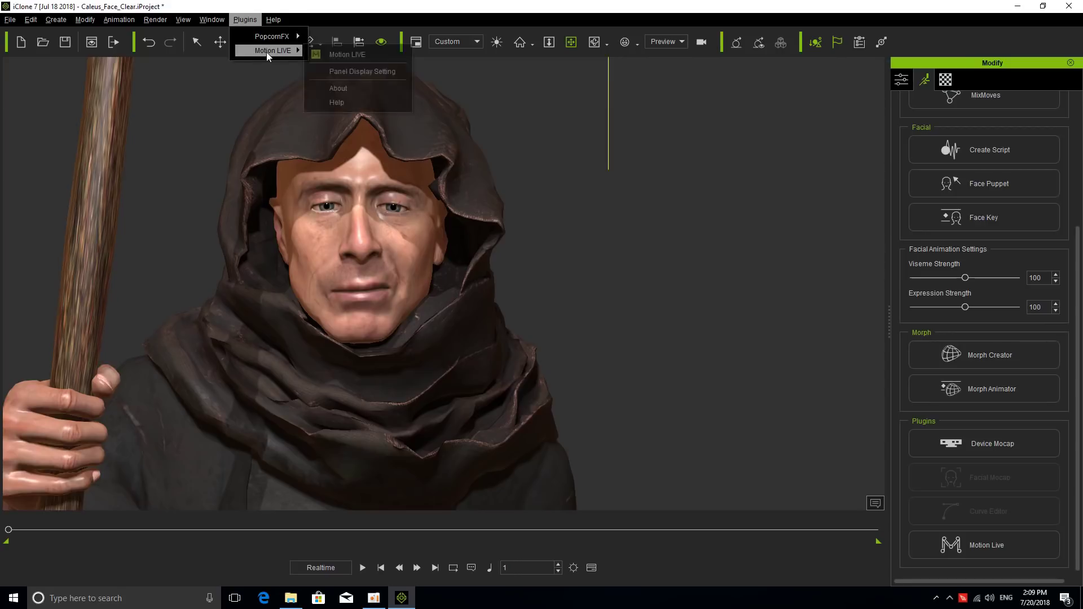
pyautogui.click(338, 55)
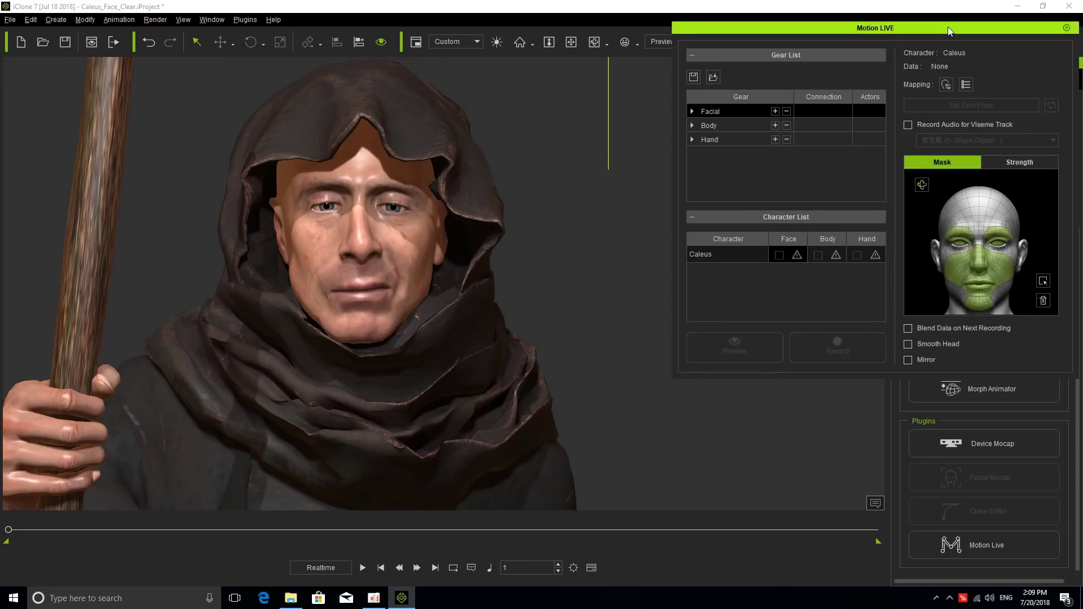
# Reposition the Motion LIVE panel slightly so it sits in place.
pyautogui.moveTo(947, 26); pyautogui.dragTo(946, 32)
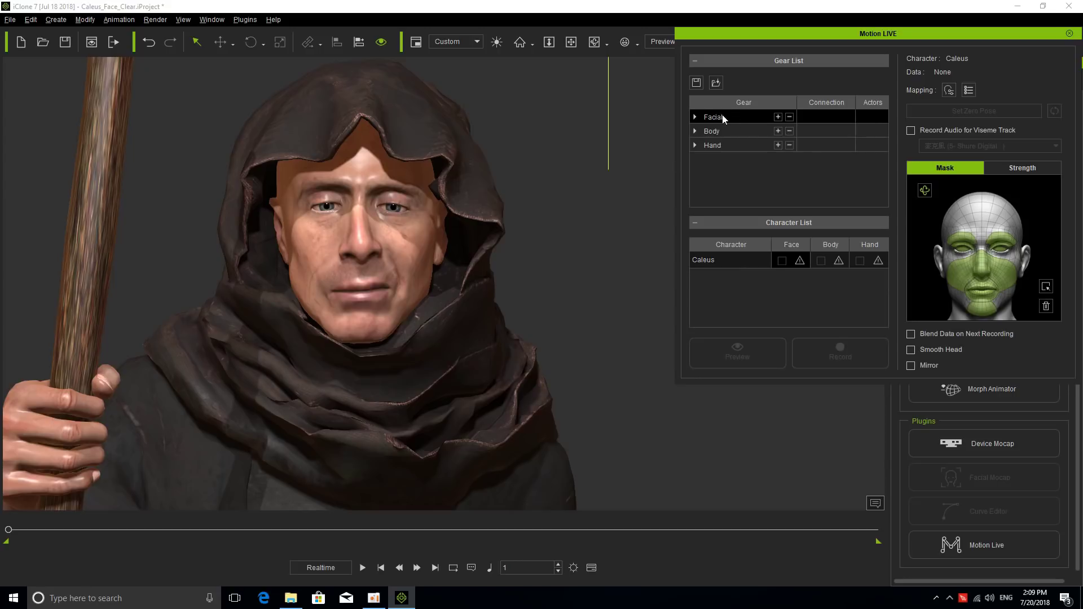
# Add a LIVE FACE facial gear and select its Connection address for replacing.
pyautogui.click(778, 118)
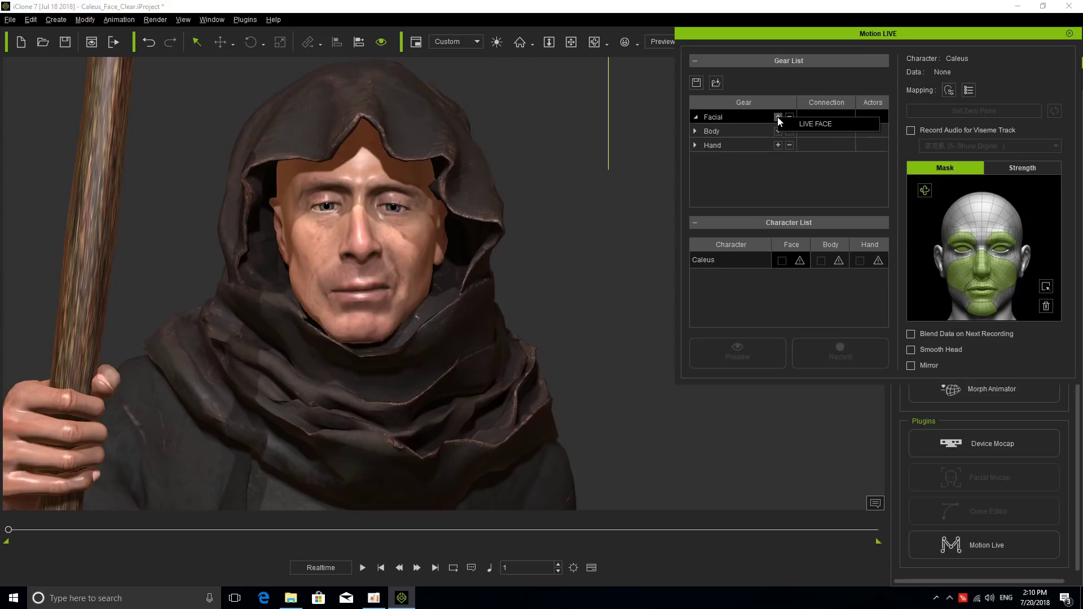
pyautogui.click(818, 124)
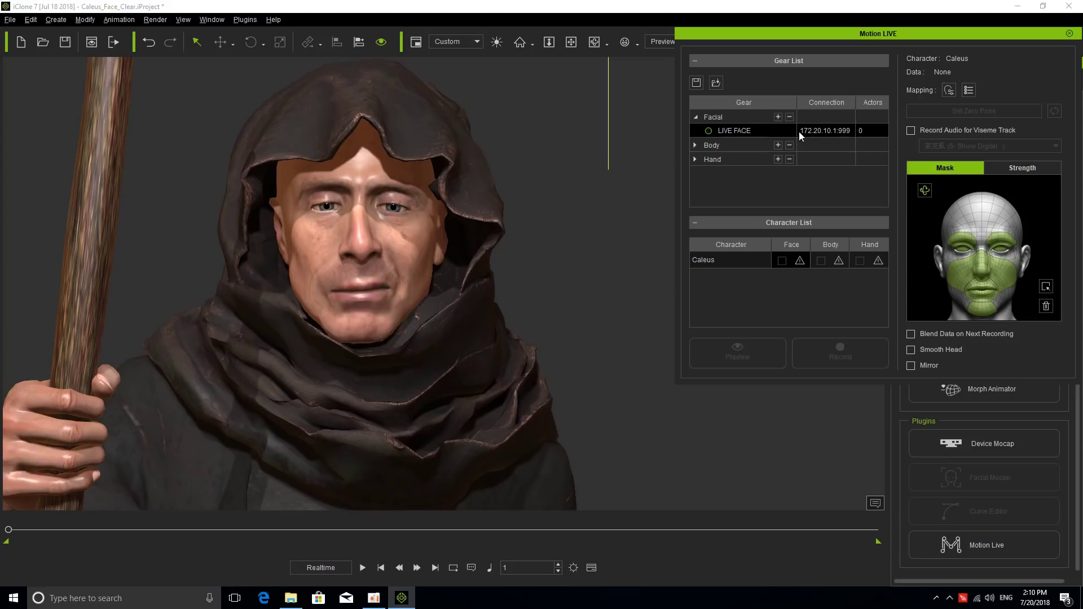
pyautogui.moveTo(802, 131); pyautogui.dragTo(850, 132)
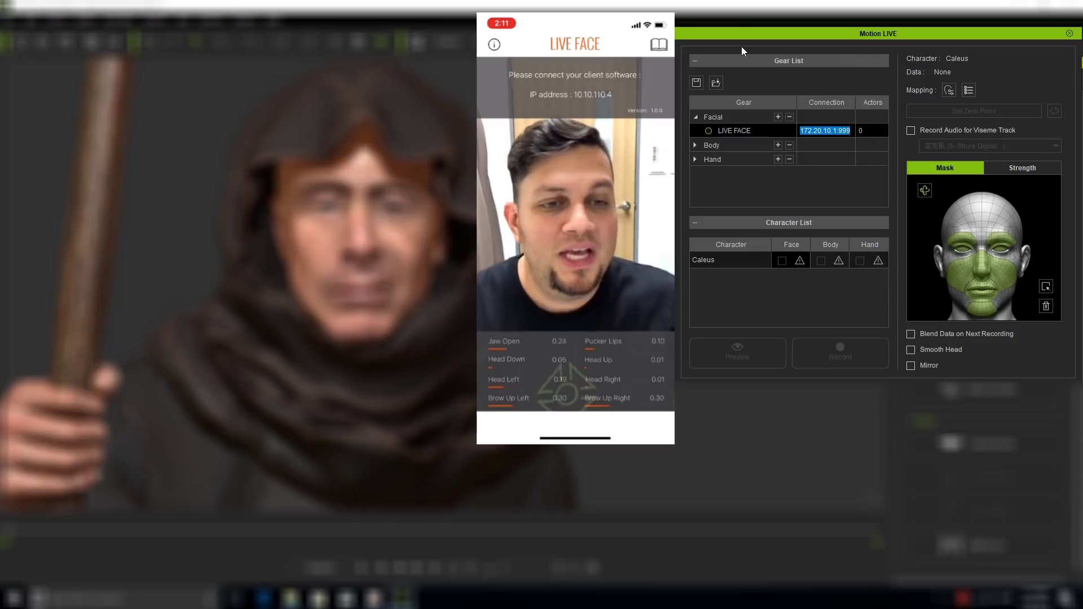
# Start editing the LIVE FACE connection address in Motion LIVE.
pyautogui.click(814, 130)
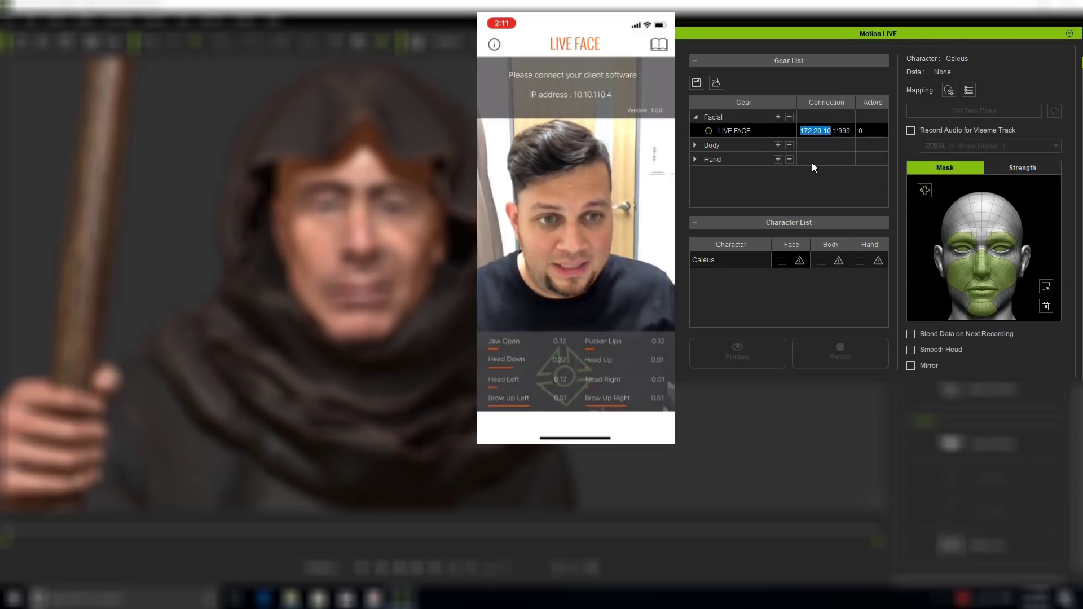
# Set the LIVE FACE connection to 10.10.110.4:999 and connect the gear to the iPhone.
pyautogui.write('1')
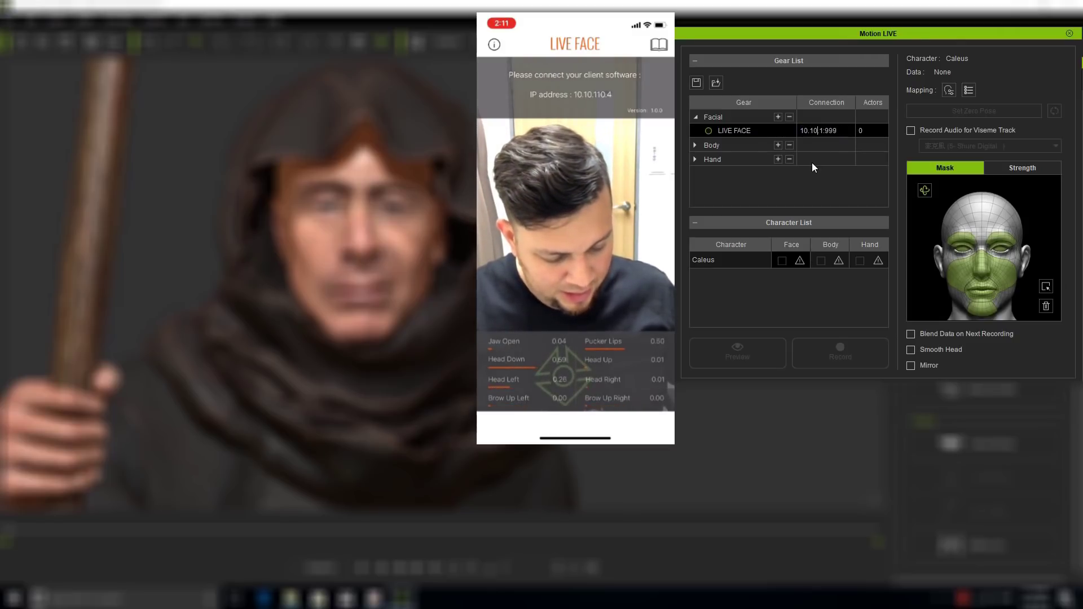
pyautogui.write('0.10.110.41')
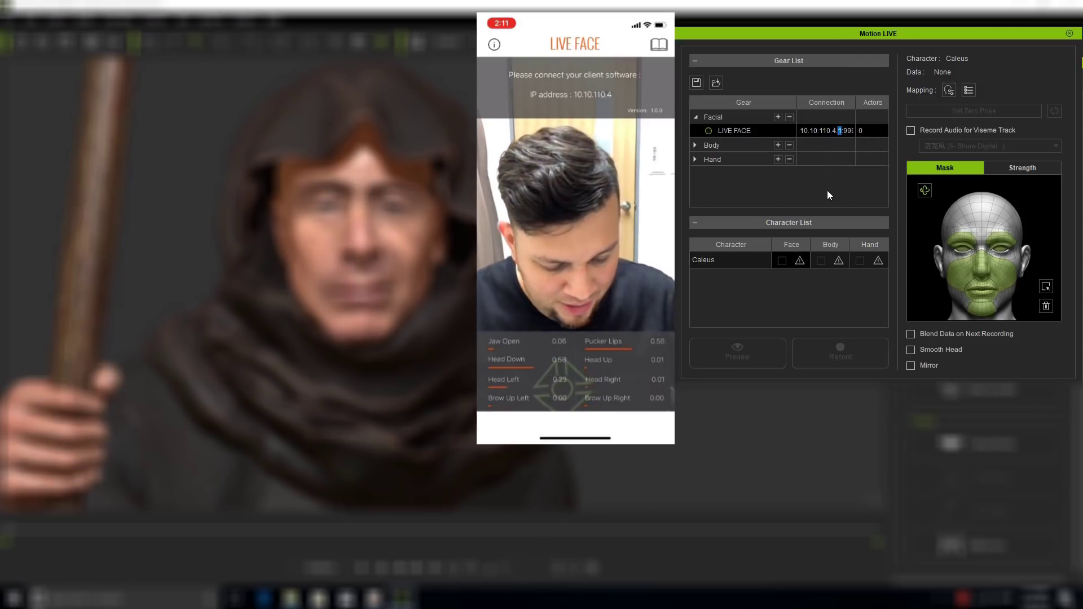
pyautogui.write('4')
pyautogui.press('Delete')
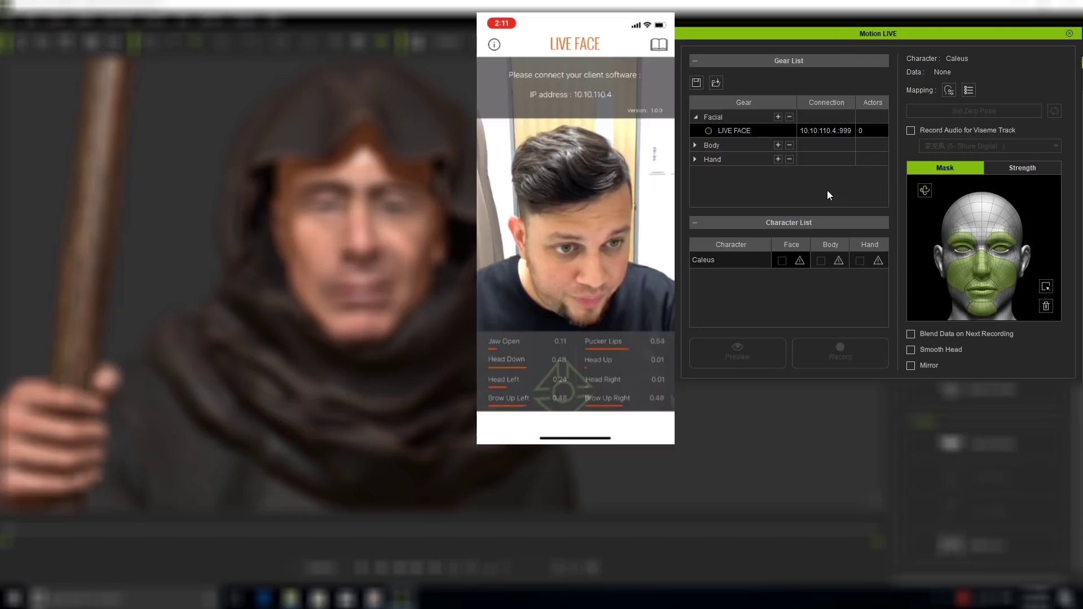
pyautogui.press('Delete')
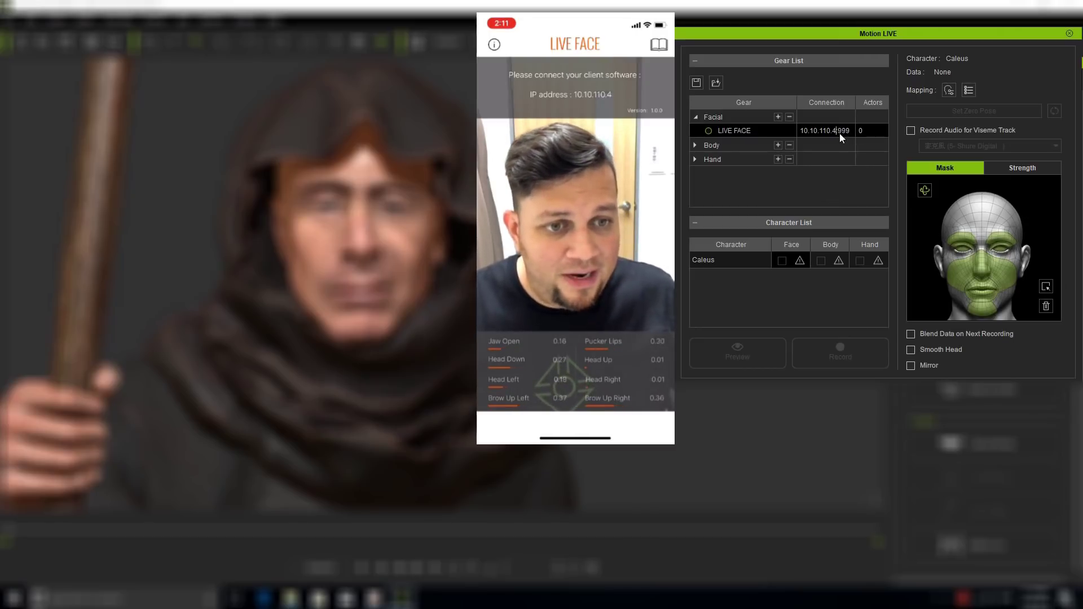
pyautogui.moveTo(839, 130); pyautogui.dragTo(851, 131)
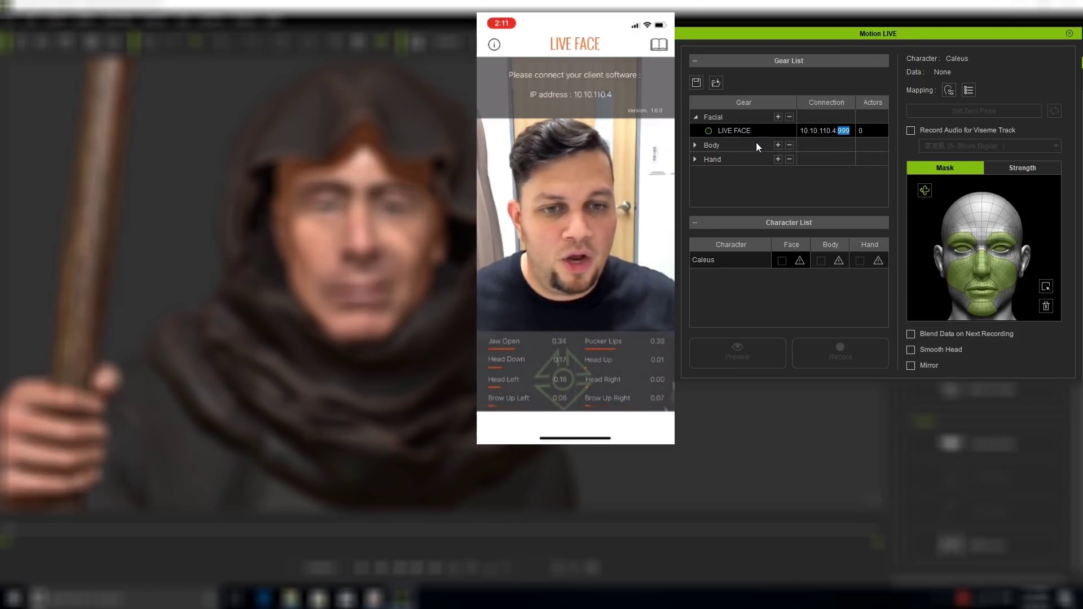
pyautogui.click(708, 131)
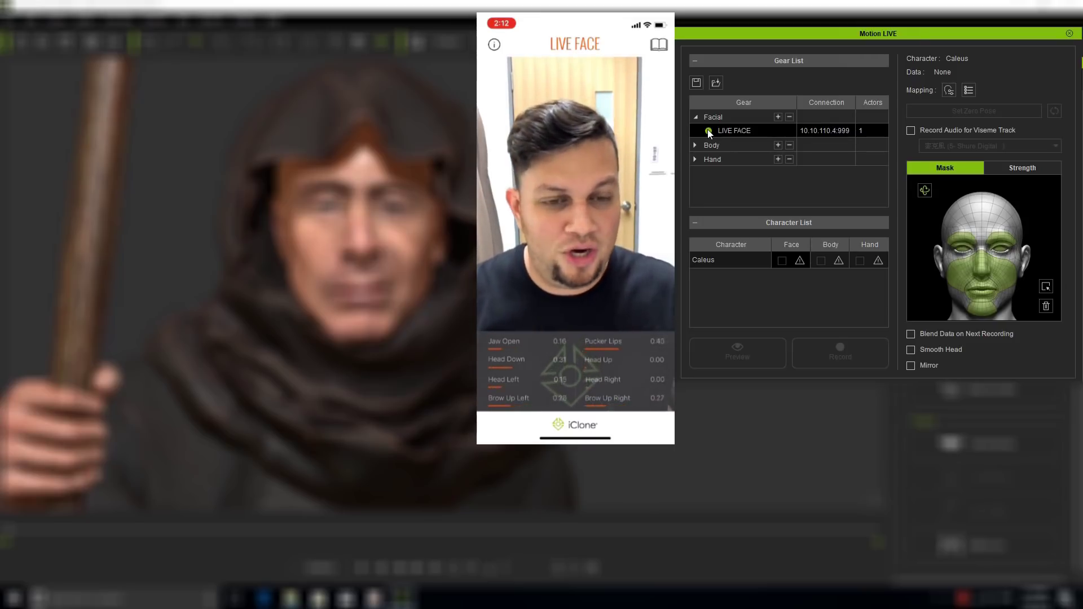
pyautogui.click(879, 36)
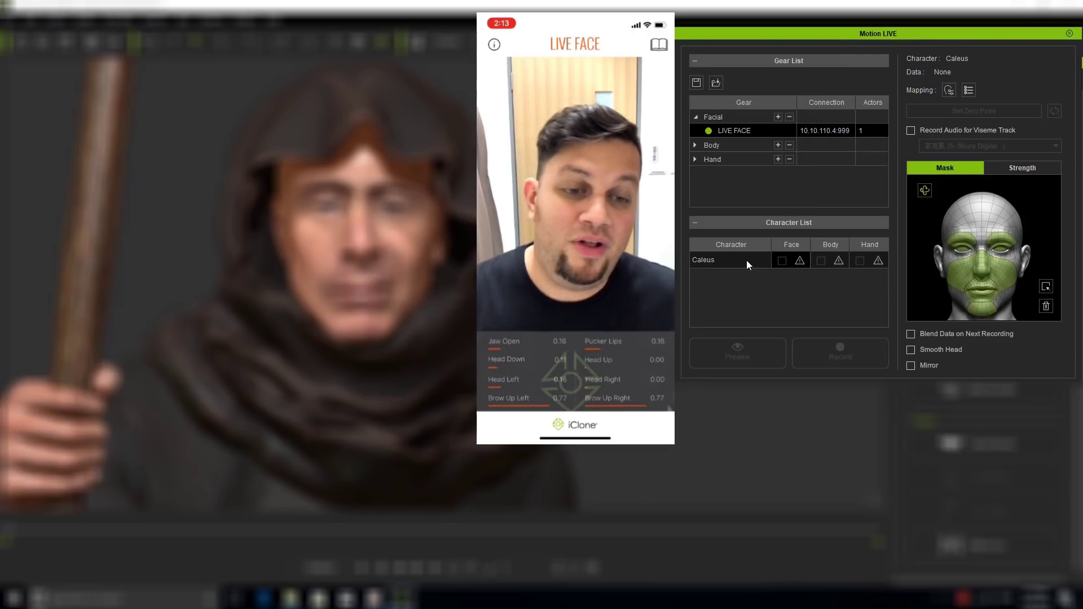
# Assign LIVE FACE as Caleus's face device in the Character List.
pyautogui.click(800, 260)
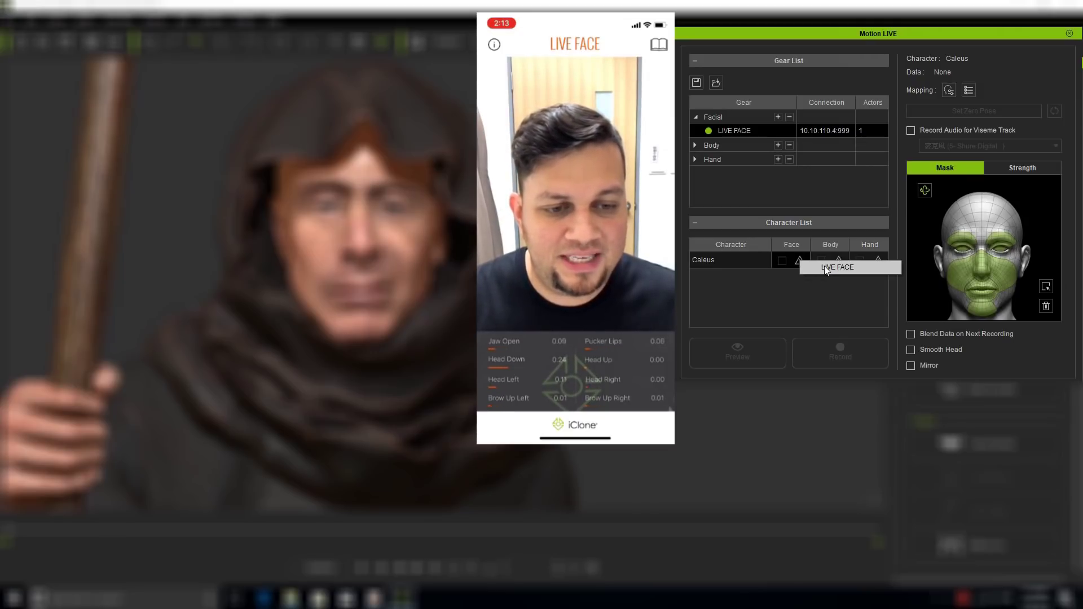
pyautogui.click(824, 266)
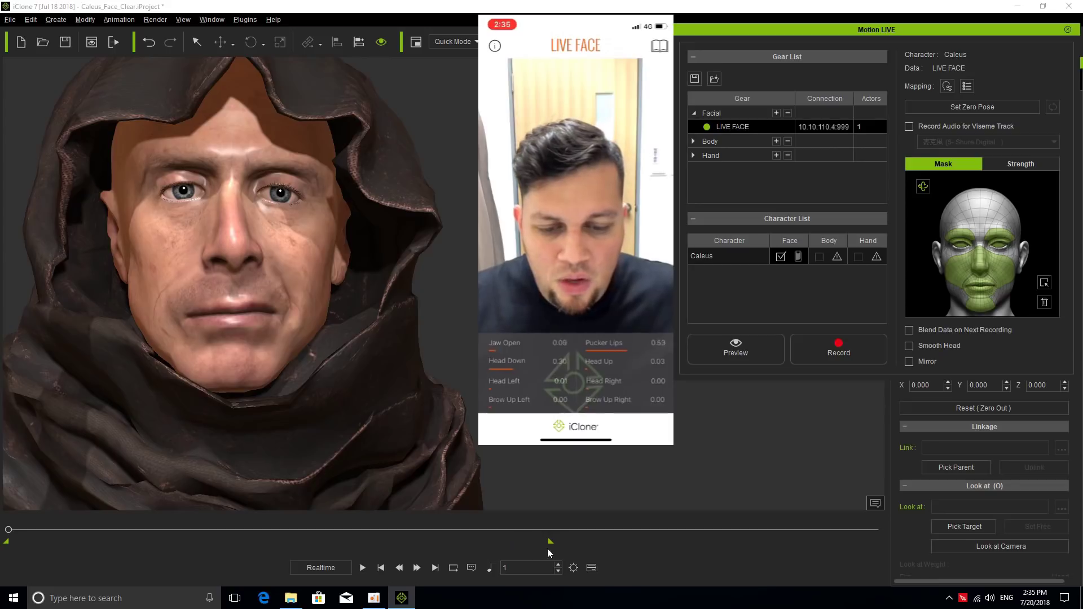
# Adjust the timeline end point back and forth, settling it partway along the timeline.
pyautogui.moveTo(550, 542); pyautogui.dragTo(123, 544)
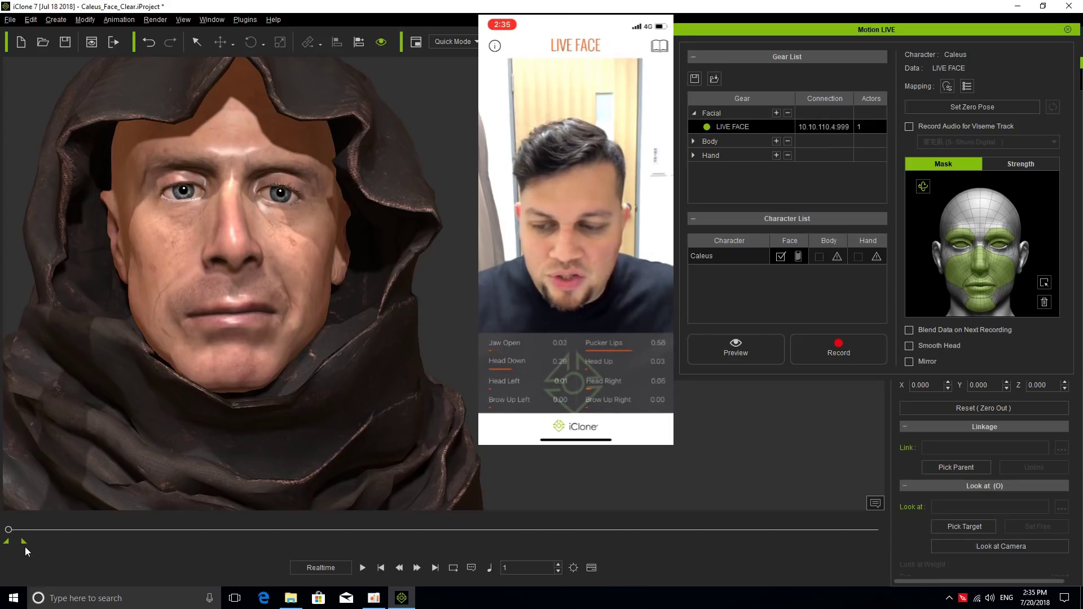
pyautogui.moveTo(25, 547); pyautogui.dragTo(280, 545)
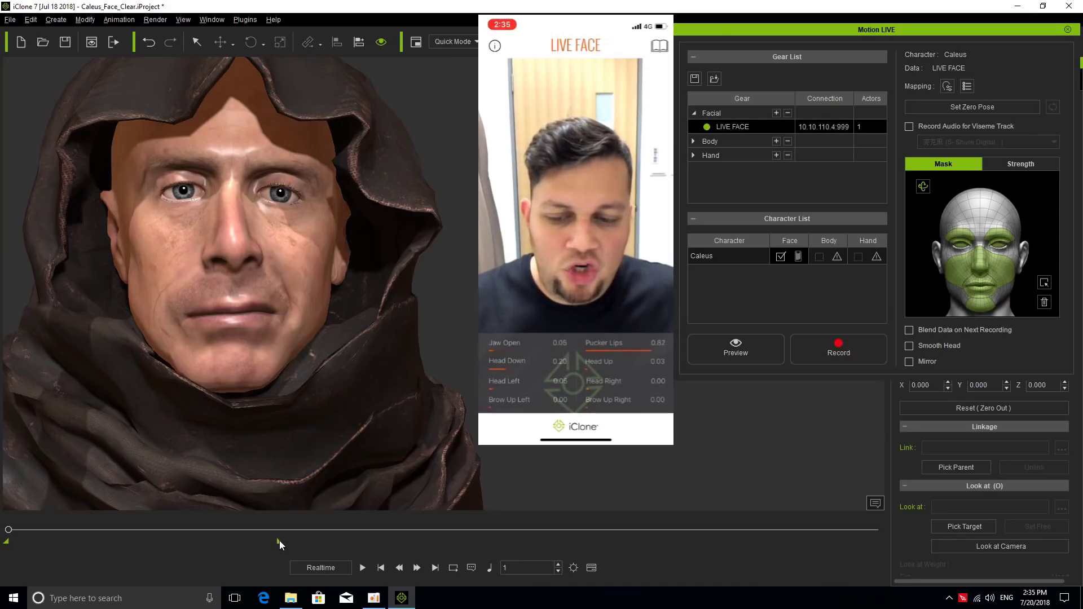
pyautogui.moveTo(279, 540)
pyautogui.mouseDown()
pyautogui.moveTo(783, 533)
pyautogui.moveTo(716, 540)
pyautogui.mouseUp()
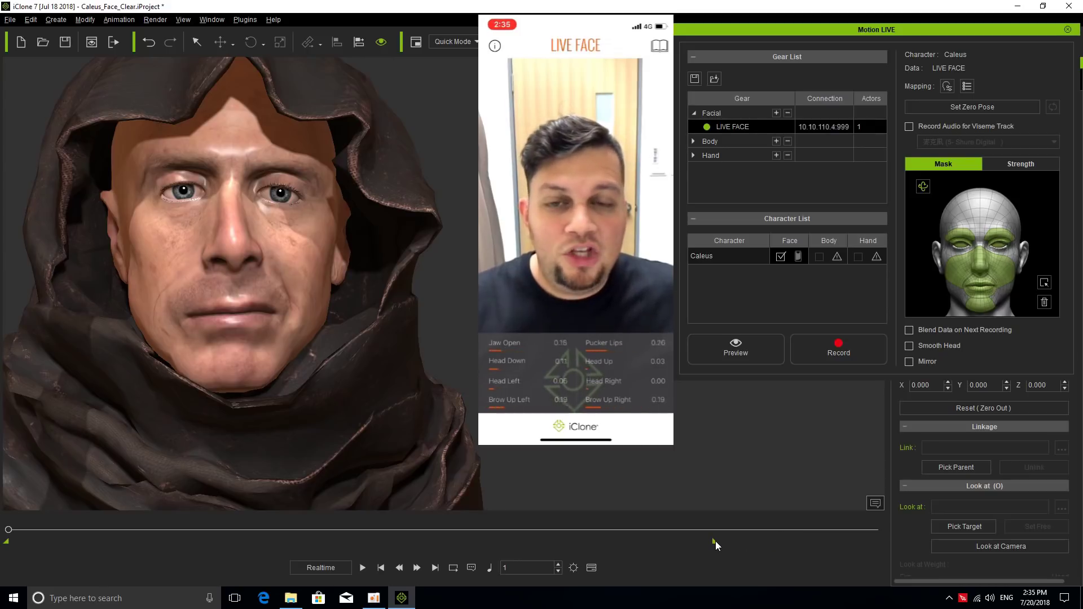
pyautogui.moveTo(715, 540); pyautogui.dragTo(603, 547)
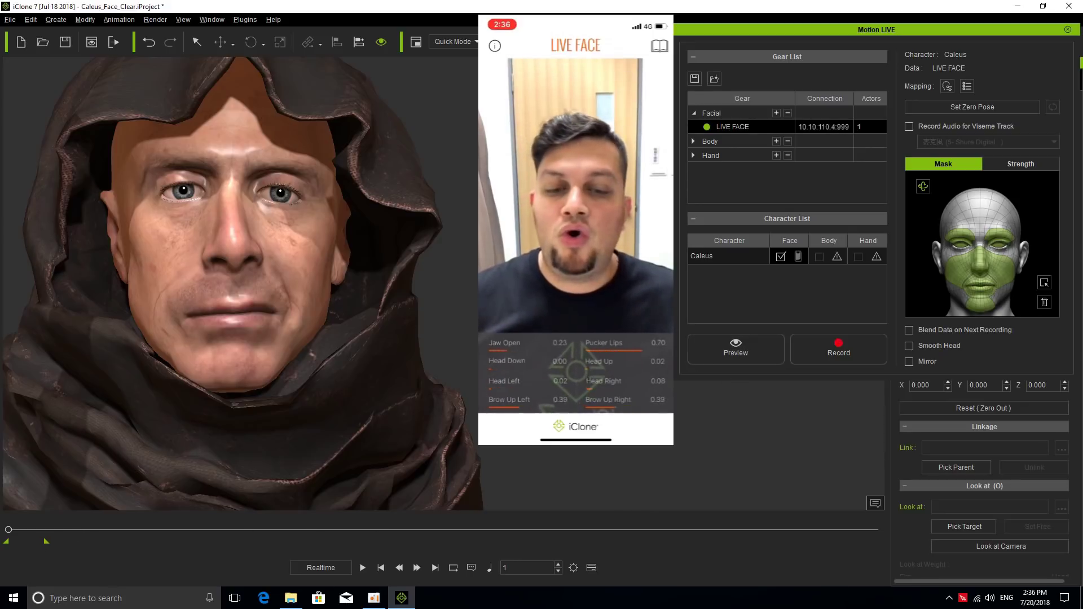
# Preview Caleus's face following the live iPhone capture, then stop the preview.
pyautogui.click(755, 352)
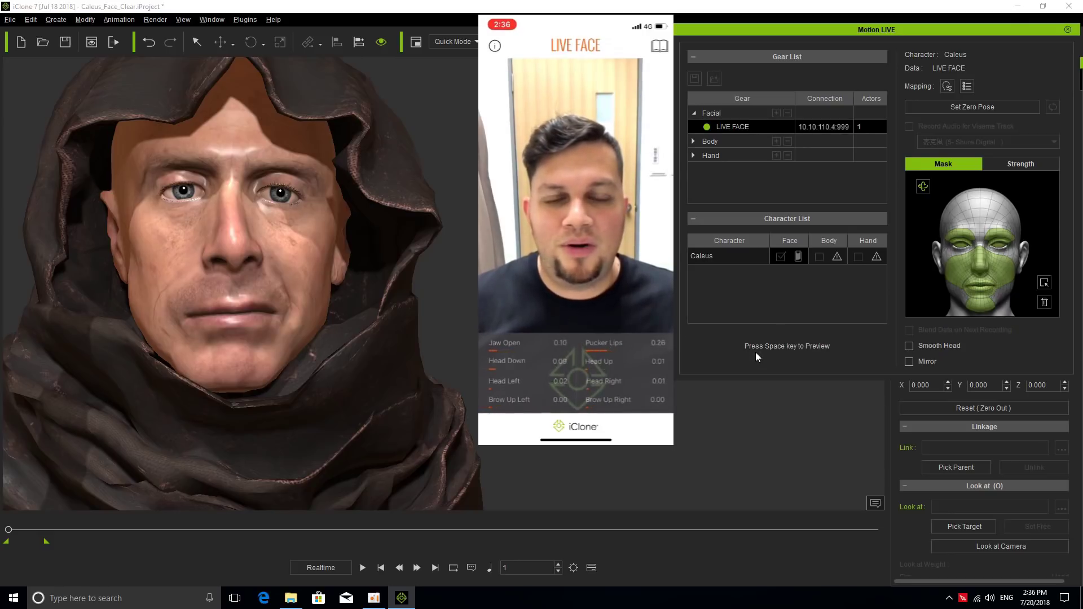
pyautogui.press('space')
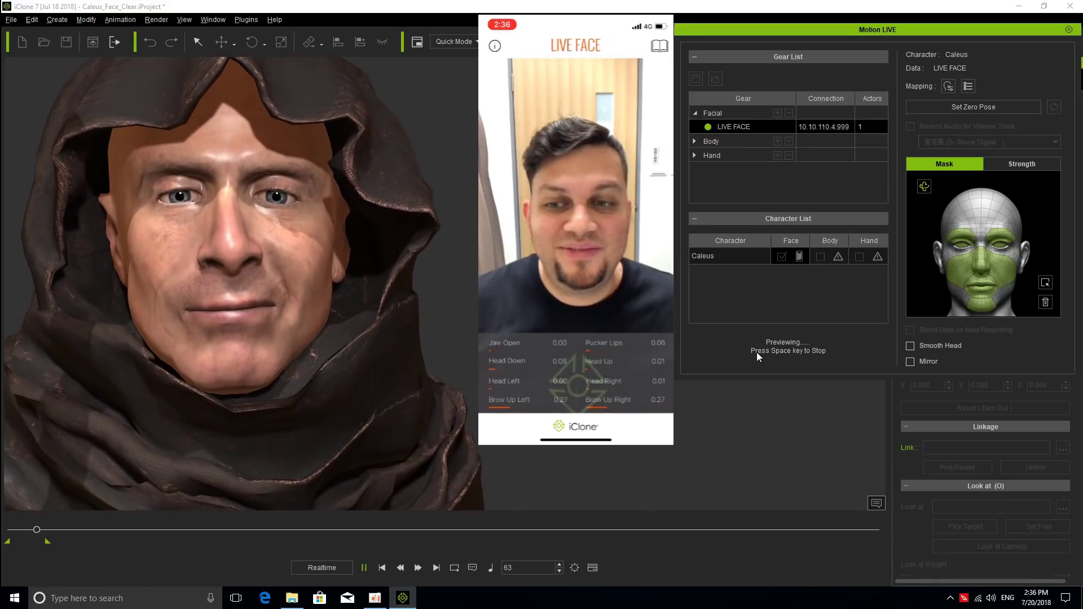
pyautogui.press('space')
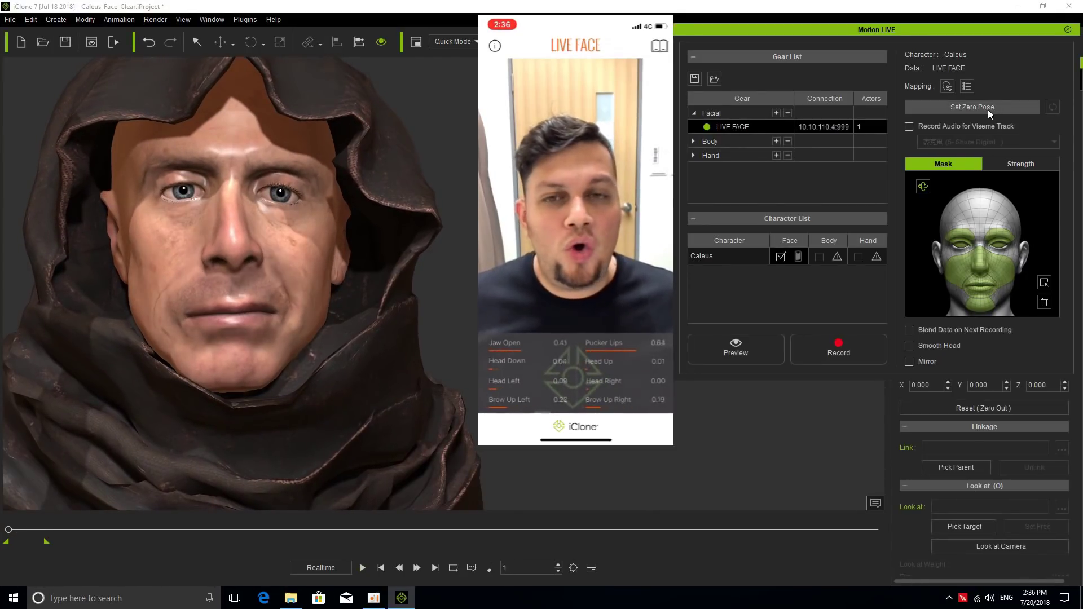
# Open the Tracking Data Inspector to view live blendshape values, then close it.
pyautogui.click(967, 85)
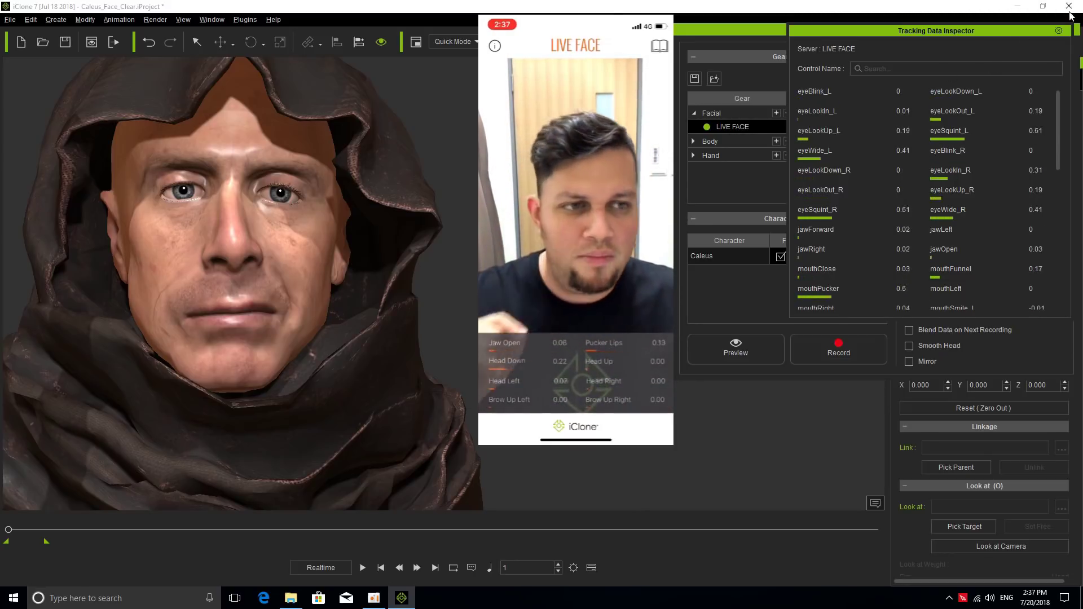
pyautogui.click(1058, 31)
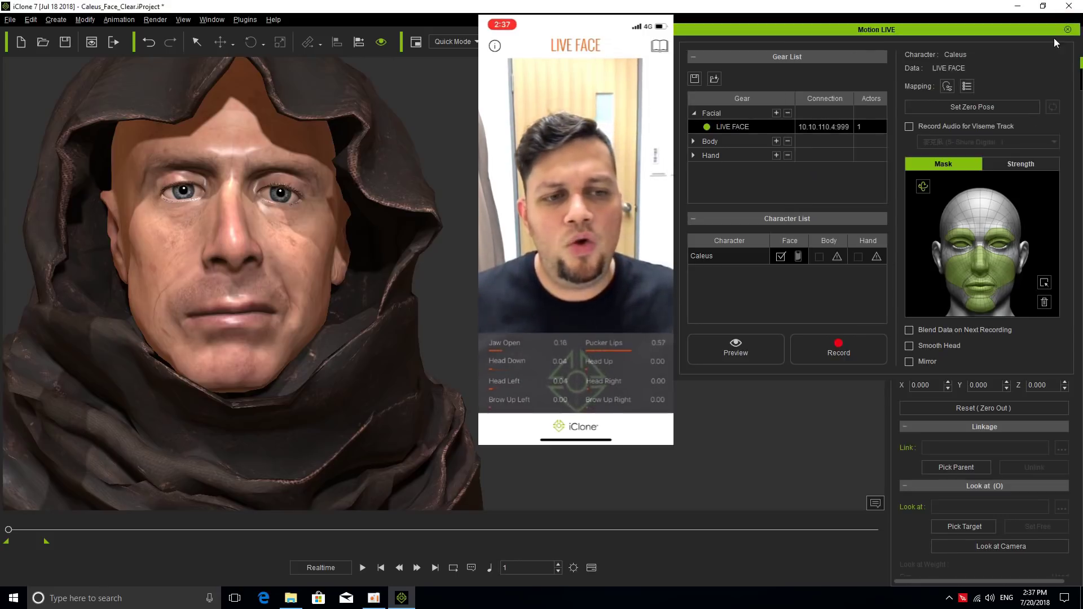
# Set the performer's neutral face as Caleus's zero pose, reset it, then set it again.
pyautogui.click(973, 106)
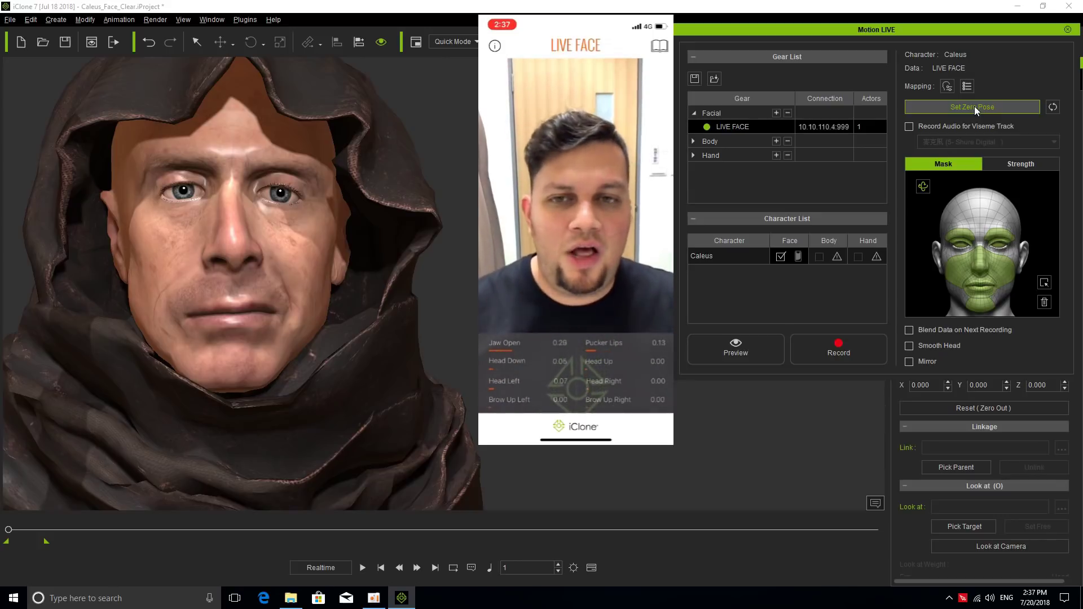
pyautogui.click(1053, 107)
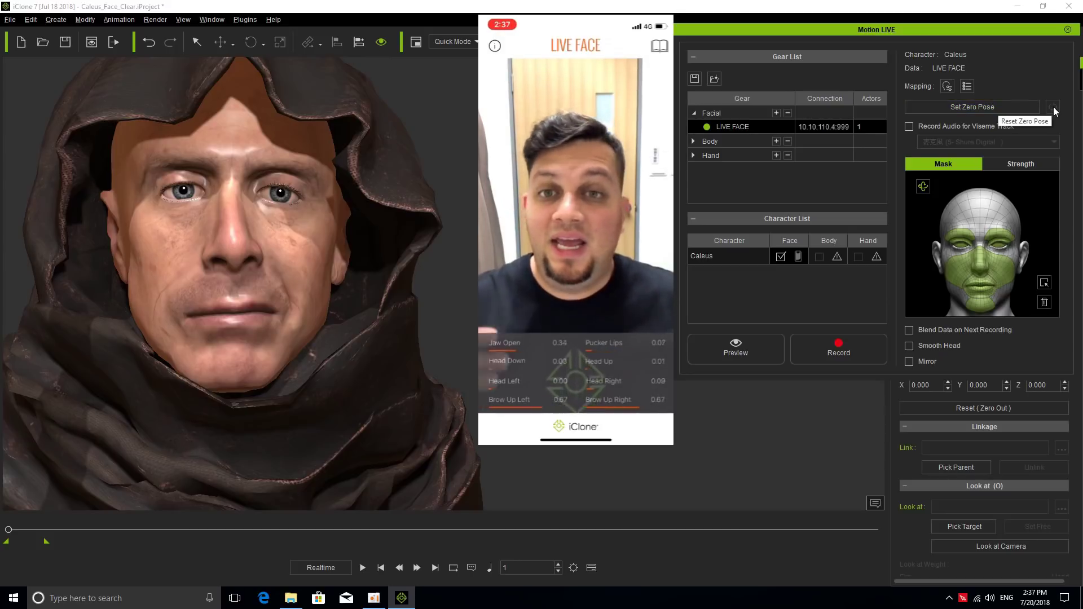
pyautogui.click(983, 106)
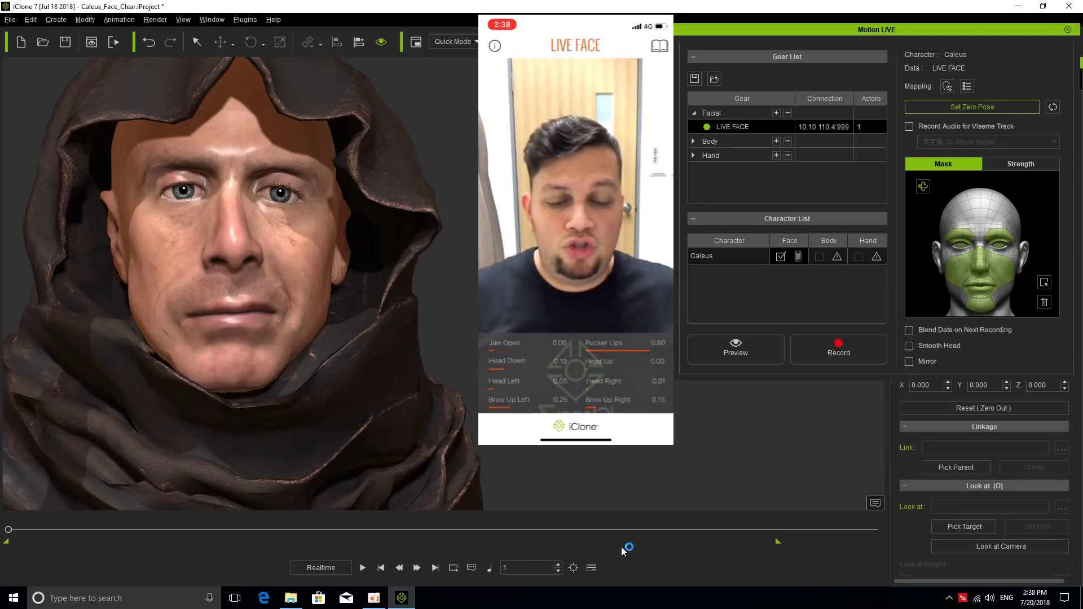
pyautogui.click(591, 568)
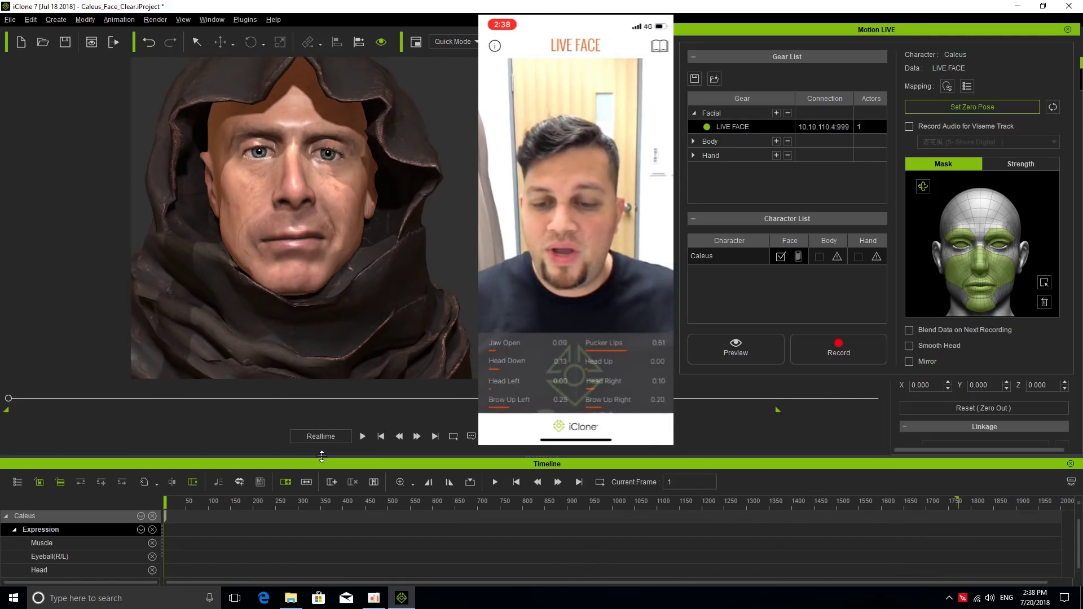
# Widen the 3D view above the timeline and start recording Caleus's live face performance.
pyautogui.moveTo(320, 458)
pyautogui.mouseDown()
pyautogui.moveTo(327, 495)
pyautogui.moveTo(326, 458)
pyautogui.mouseUp()
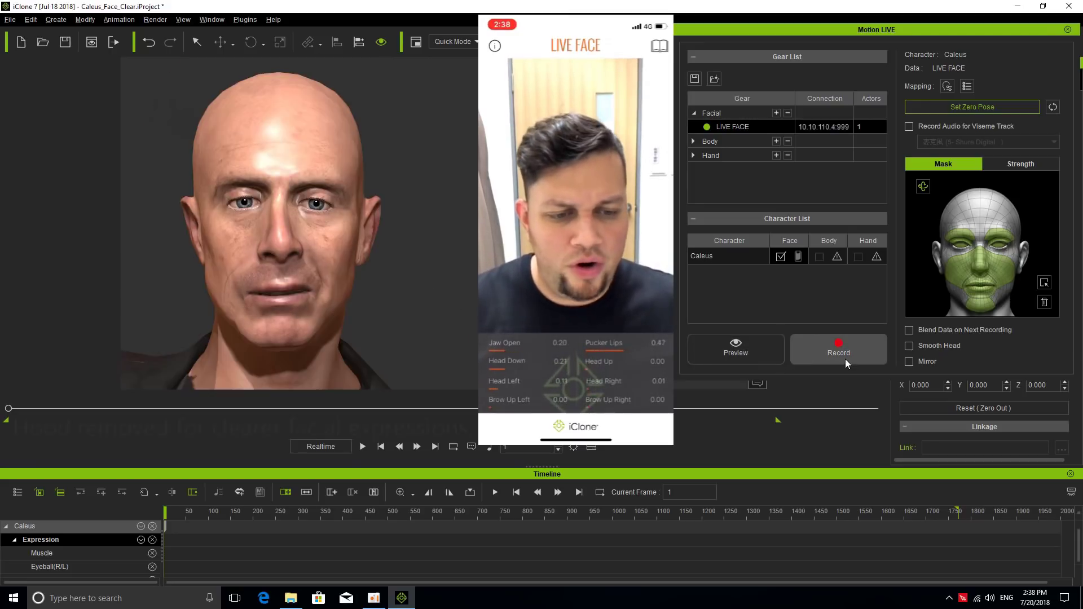
pyautogui.click(844, 344)
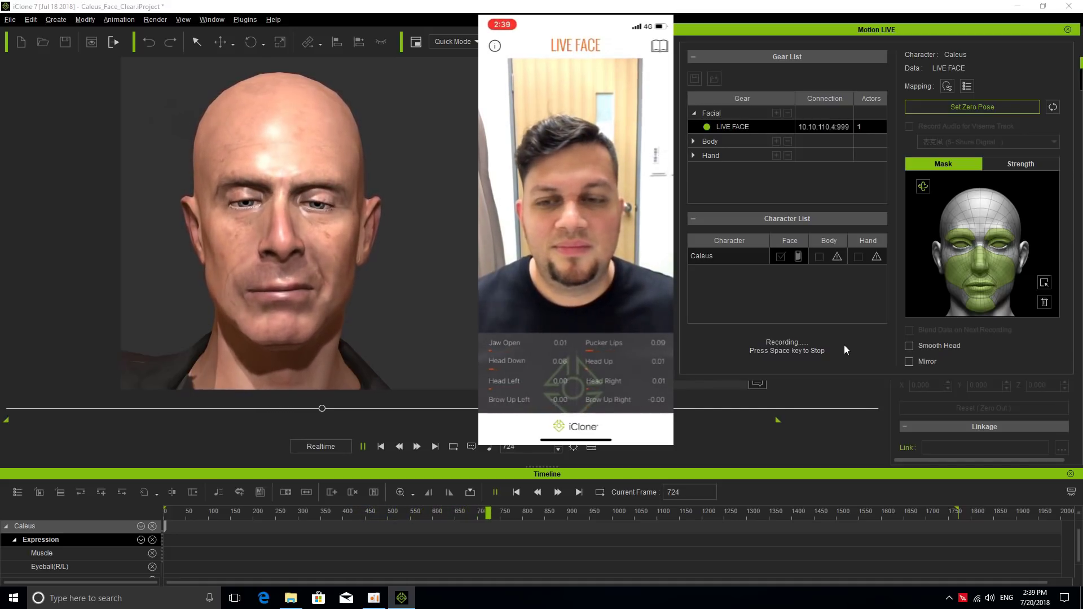
# Stop recording, select the resulting PuppetClip, and play it back from frame 290.
pyautogui.press('space')
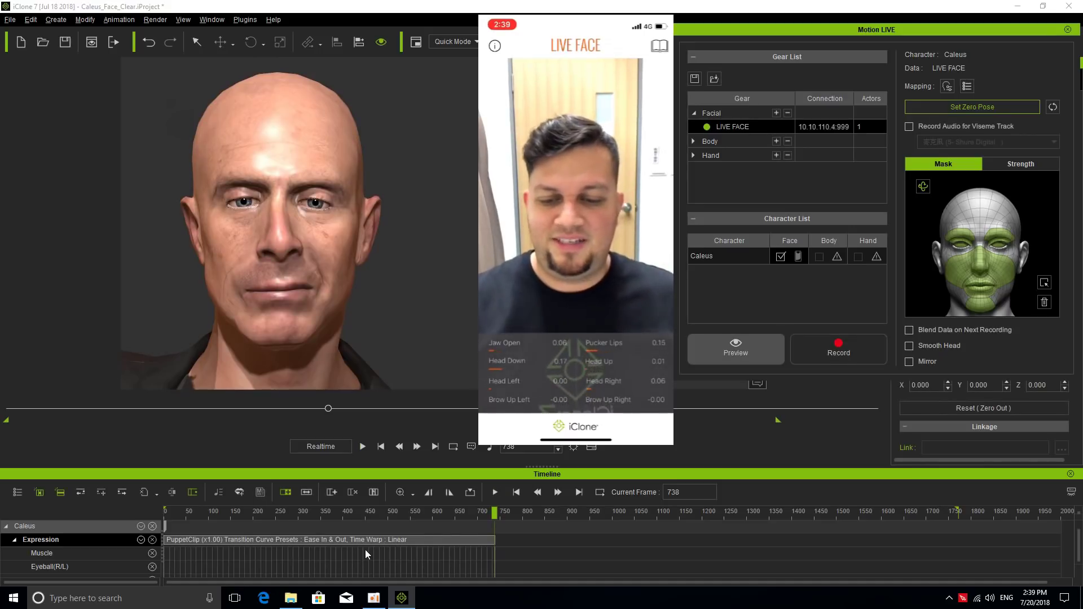
pyautogui.click(364, 542)
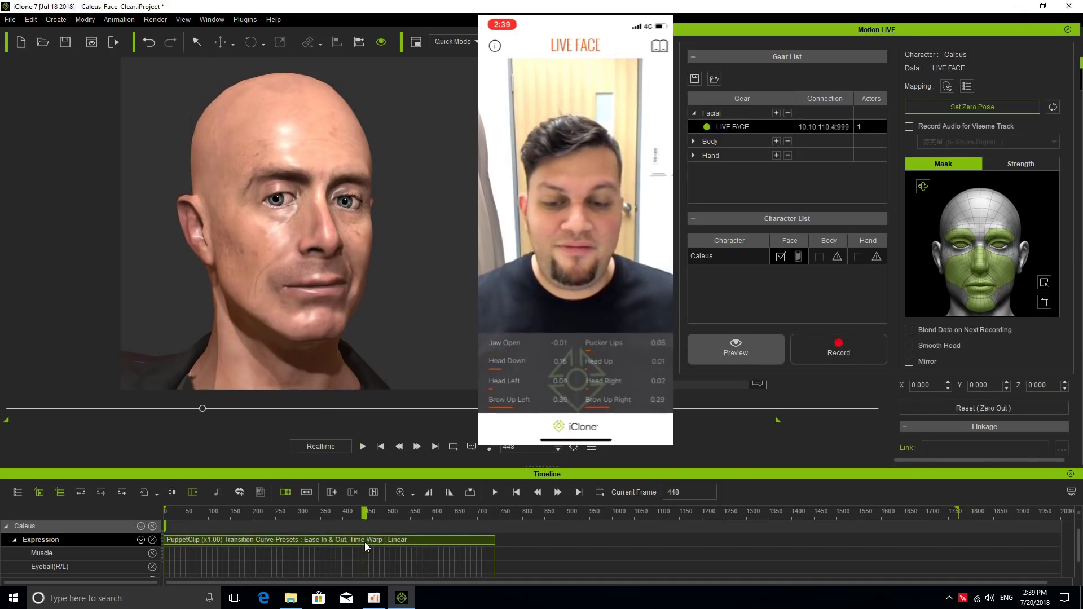
pyautogui.moveTo(361, 514); pyautogui.dragTo(173, 515)
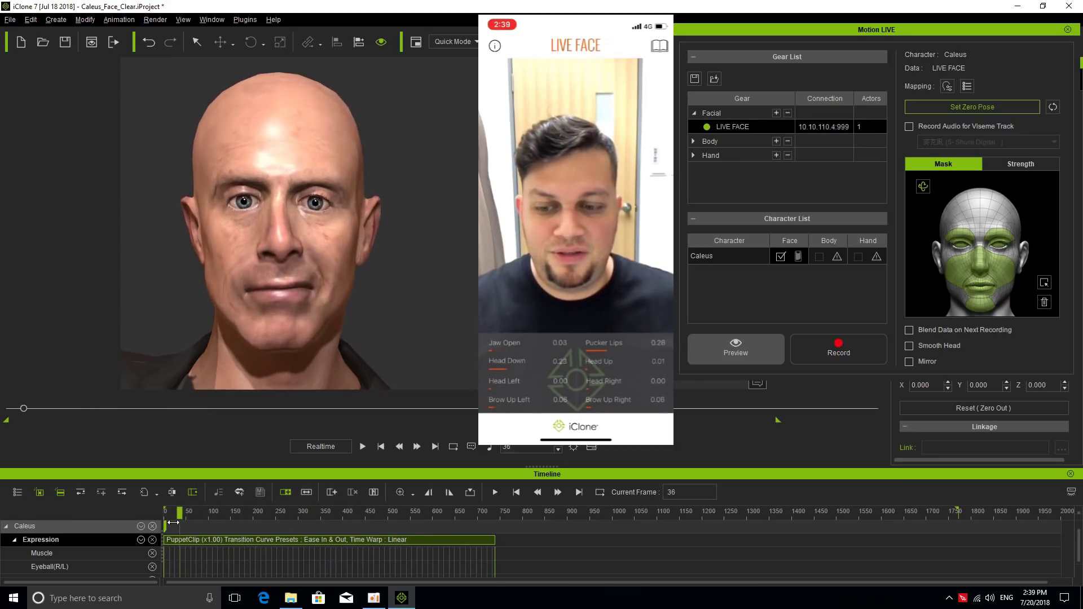
pyautogui.click(362, 447)
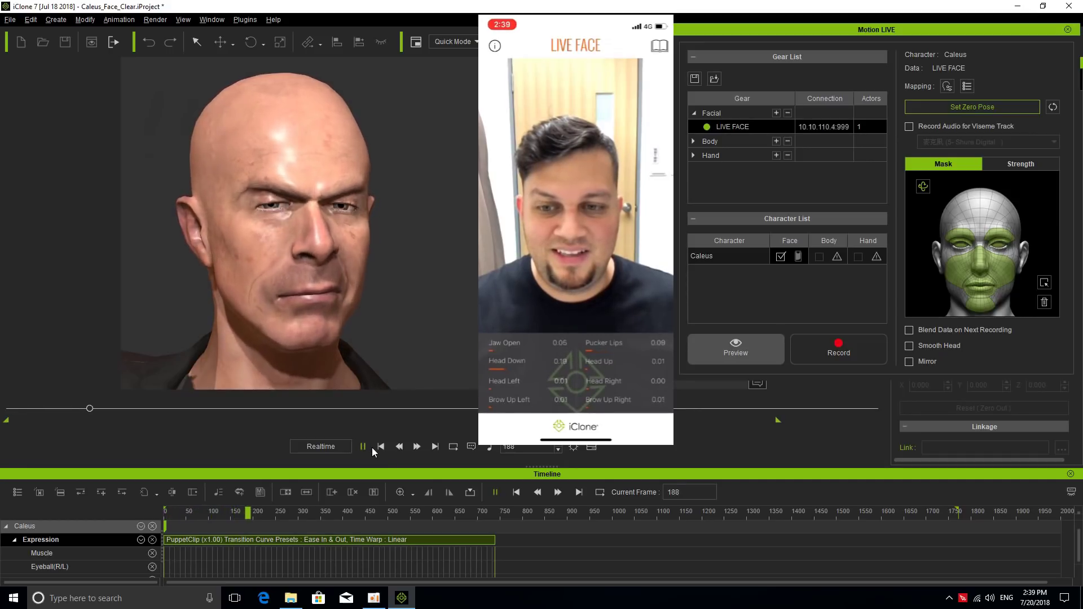
pyautogui.click(364, 448)
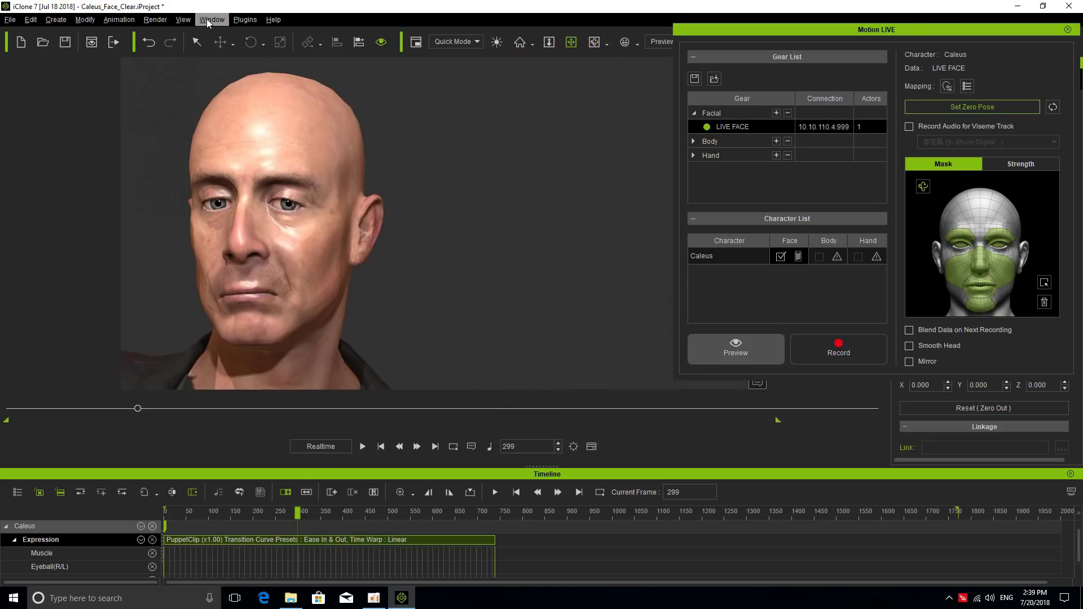
# Open the Content Manager at the custom Animation library's Face folder.
pyautogui.click(207, 19)
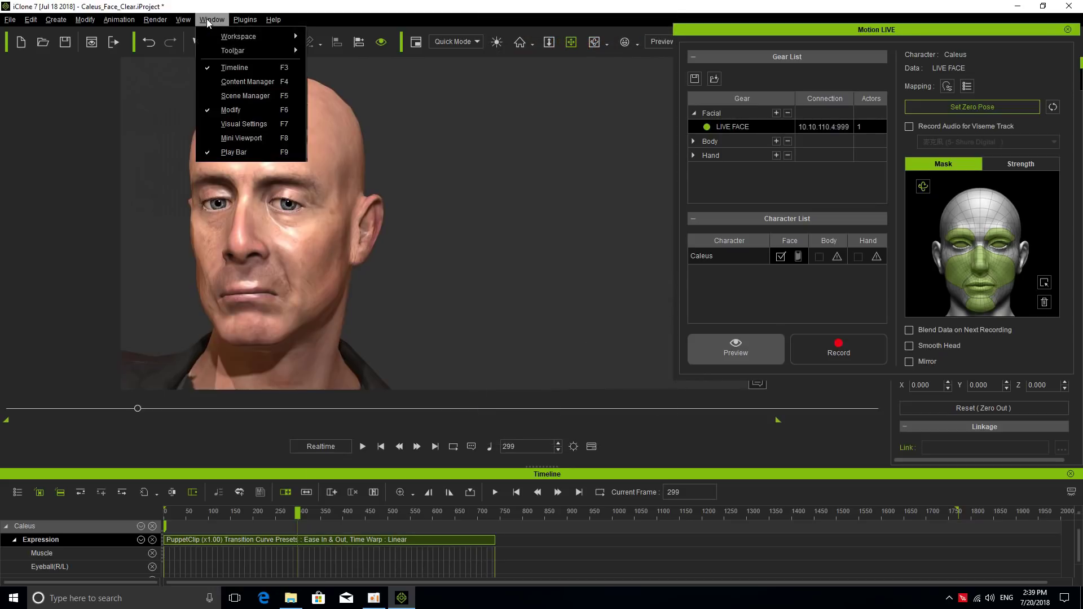
pyautogui.click(242, 83)
pyautogui.click(126, 132)
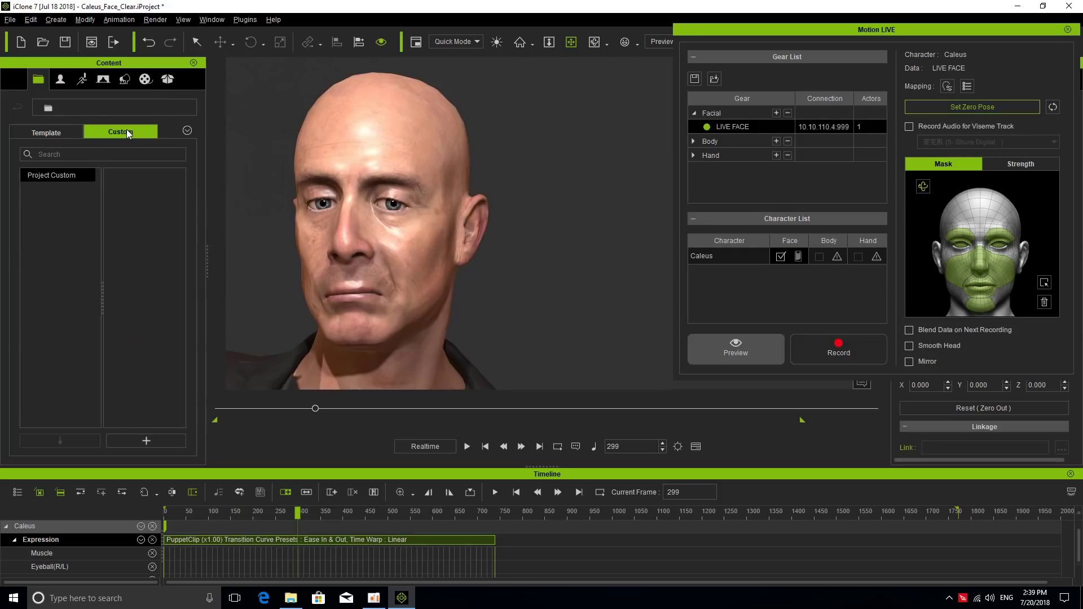
pyautogui.click(81, 81)
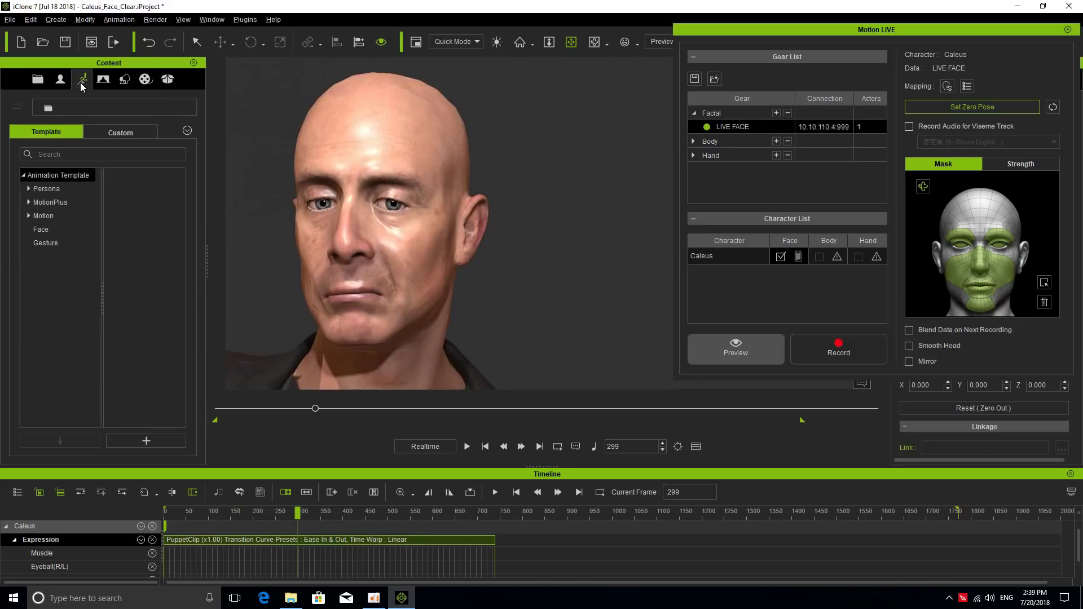
pyautogui.click(122, 133)
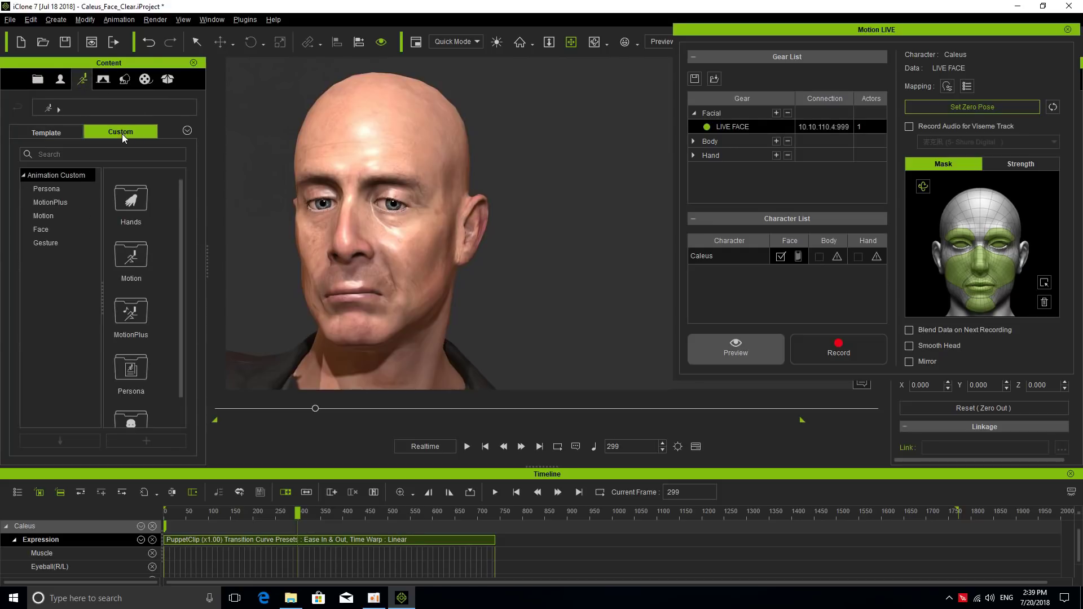
pyautogui.click(46, 233)
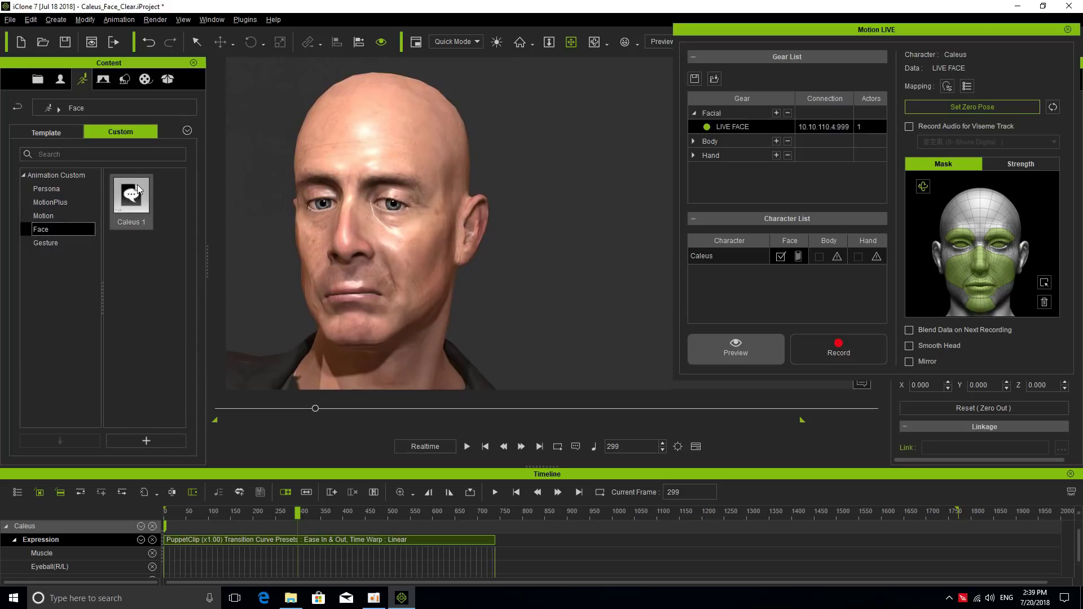
# Delete the old Caleus 1 clip from the Face folder.
pyautogui.rightClick(138, 191)
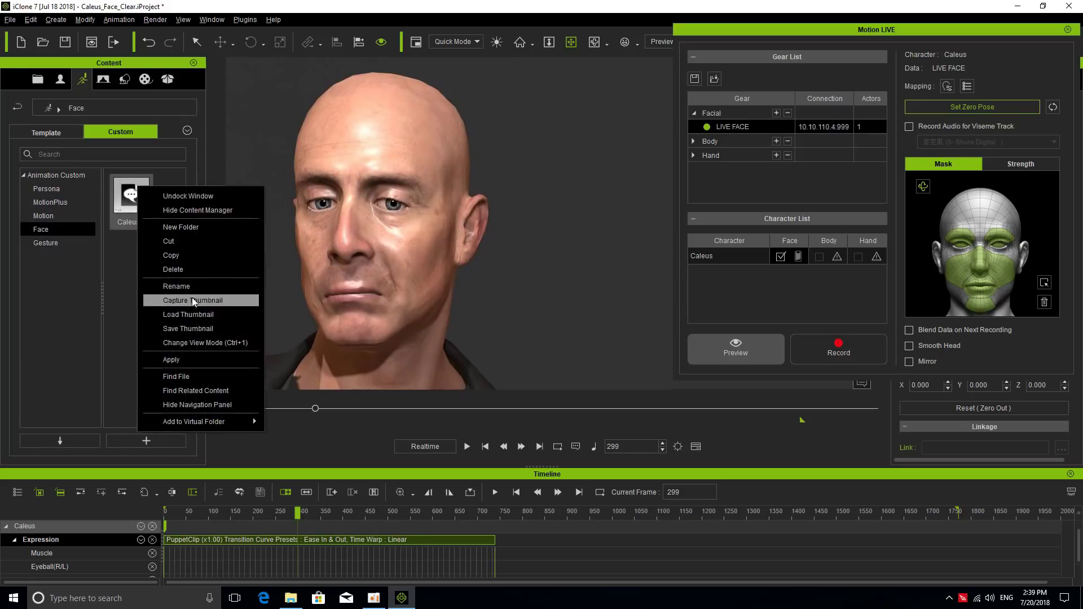
pyautogui.click(182, 271)
pyautogui.press('Return')
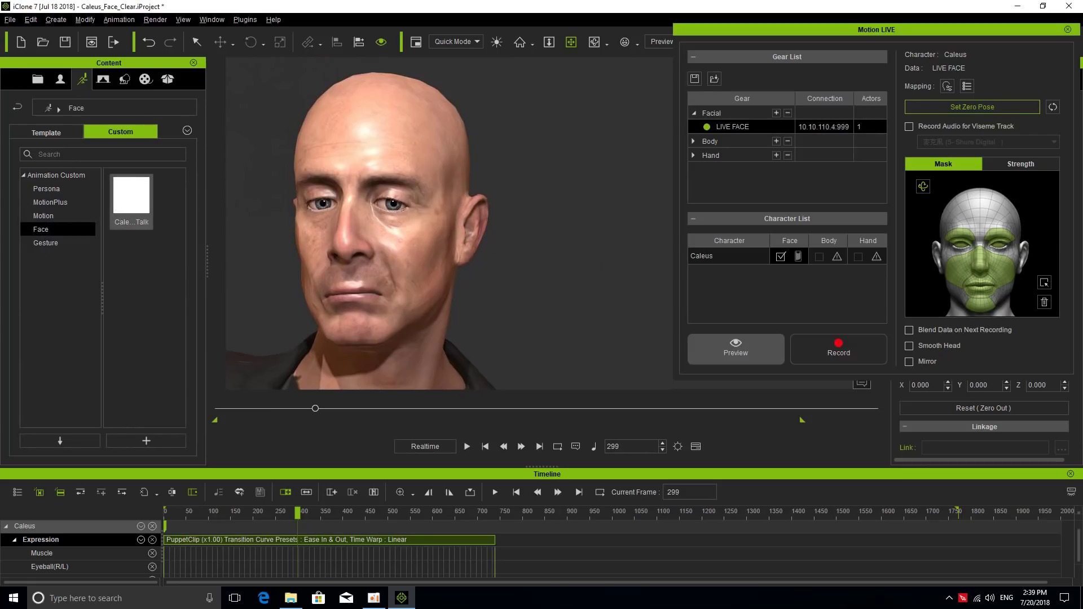
# Rewind to the first frame and export the PuppetClip as the Caleus expression clip.
pyautogui.click(333, 543)
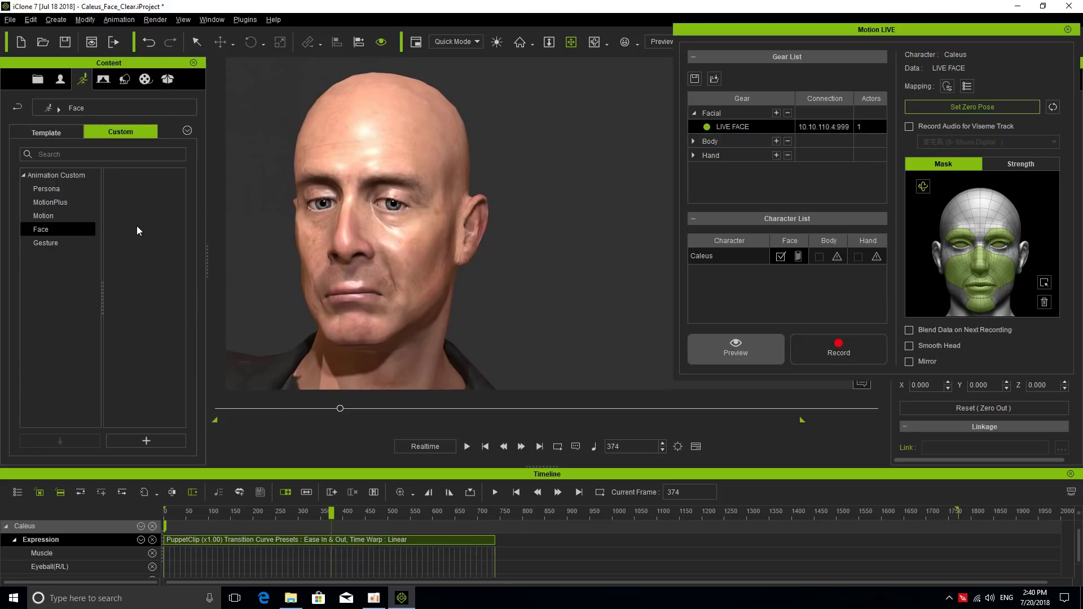
pyautogui.click(485, 447)
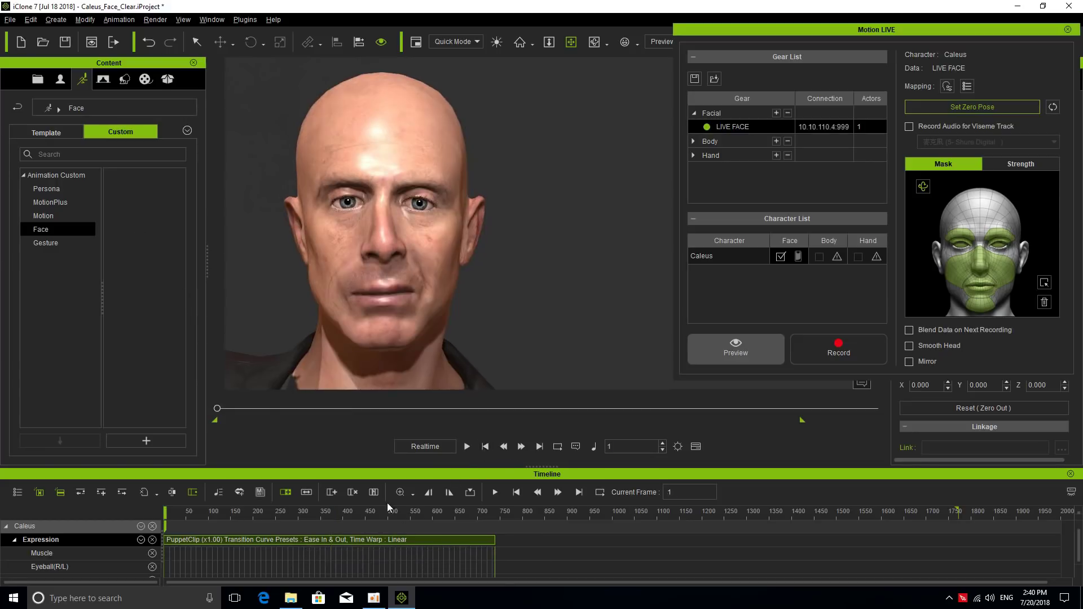
pyautogui.rightClick(318, 541)
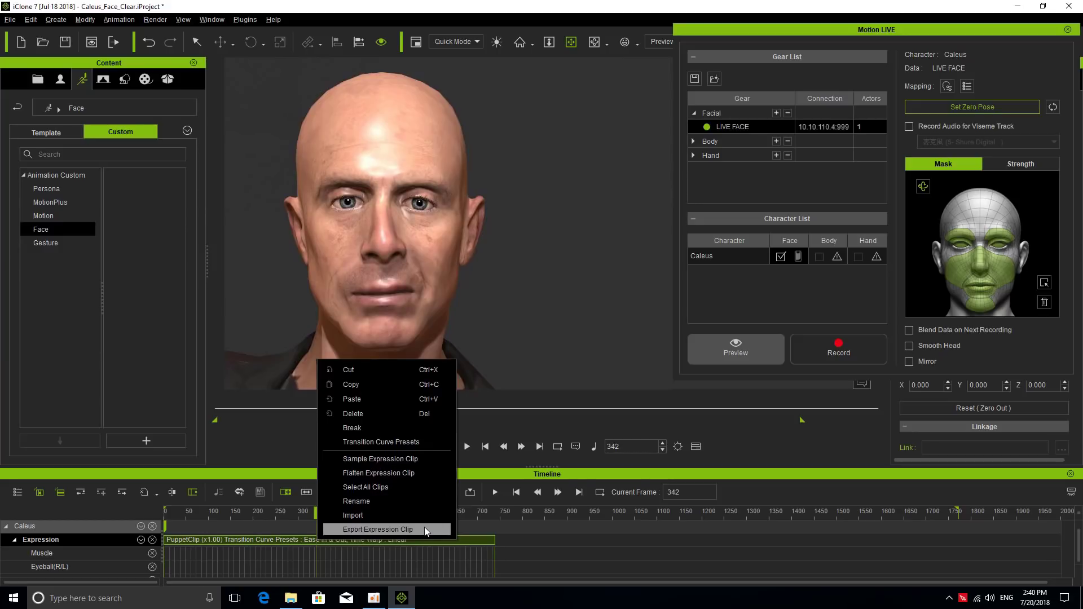
pyautogui.click(387, 529)
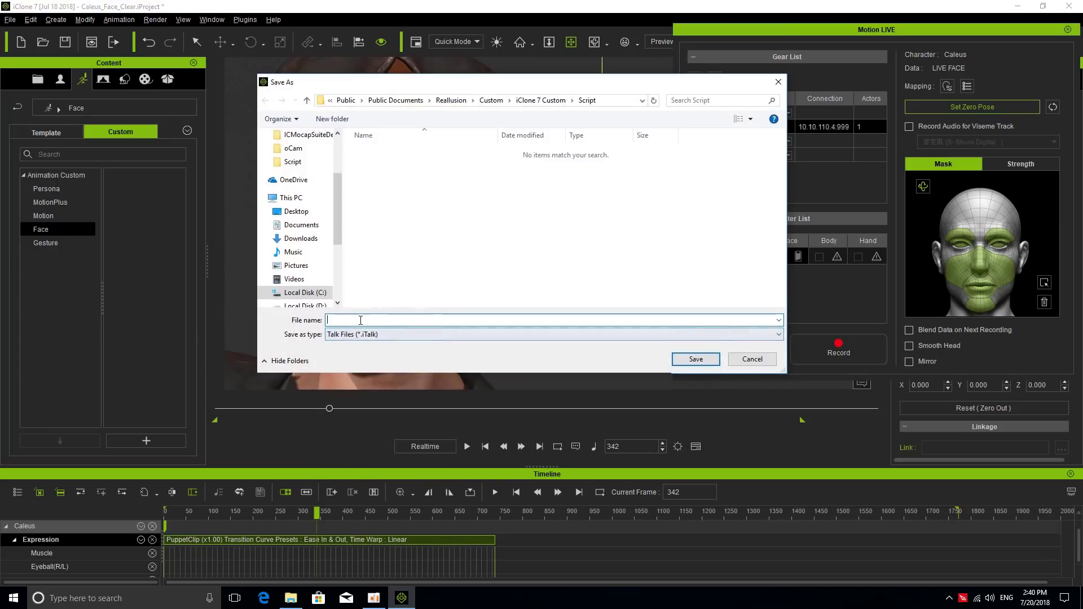
pyautogui.write('Clear')
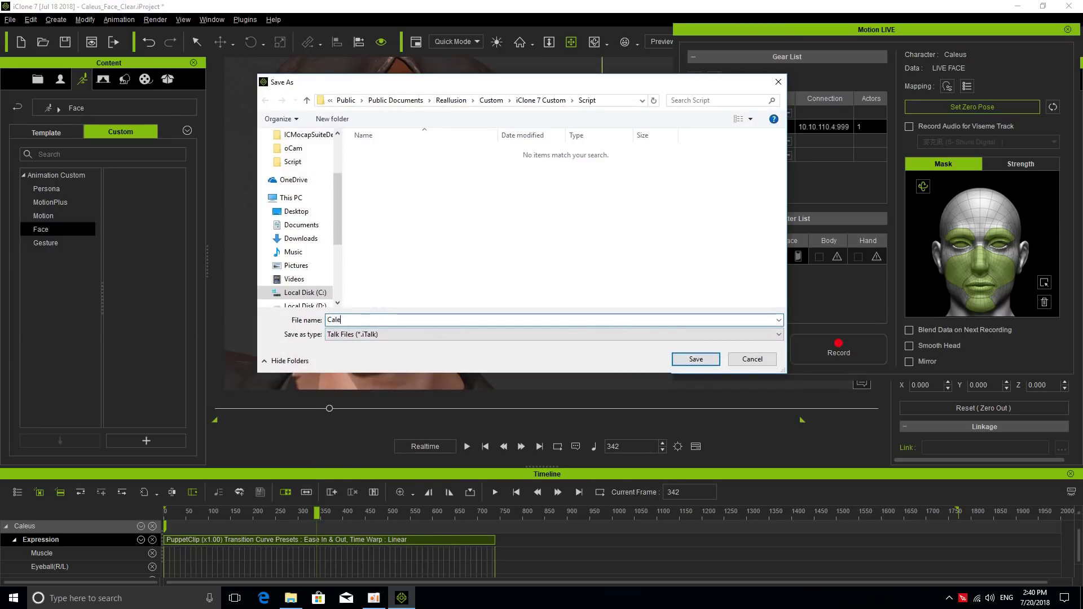
pyautogui.press('Return')
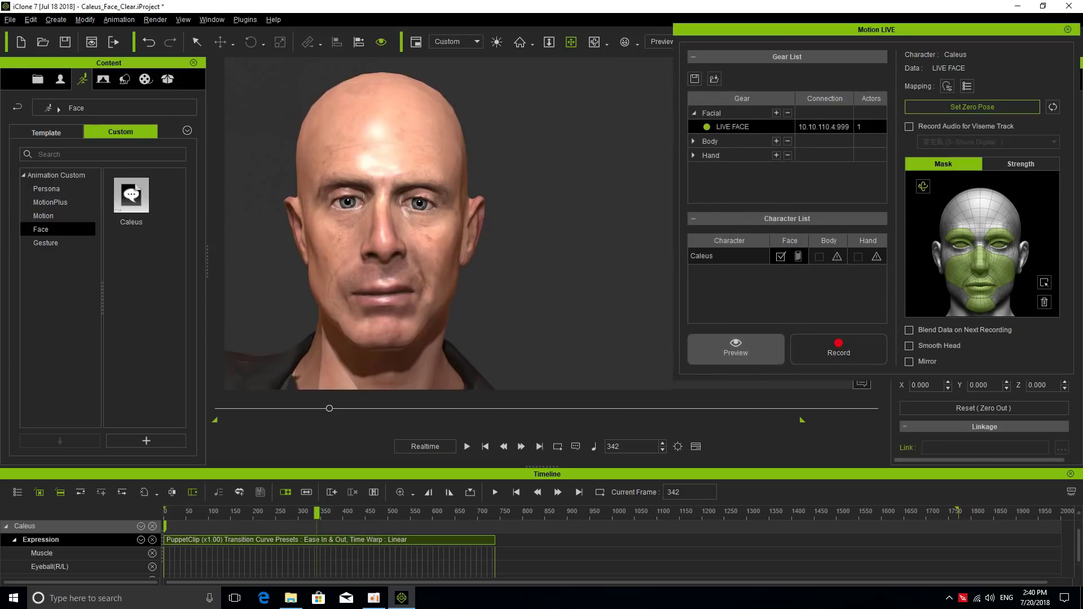
pyautogui.click(127, 206)
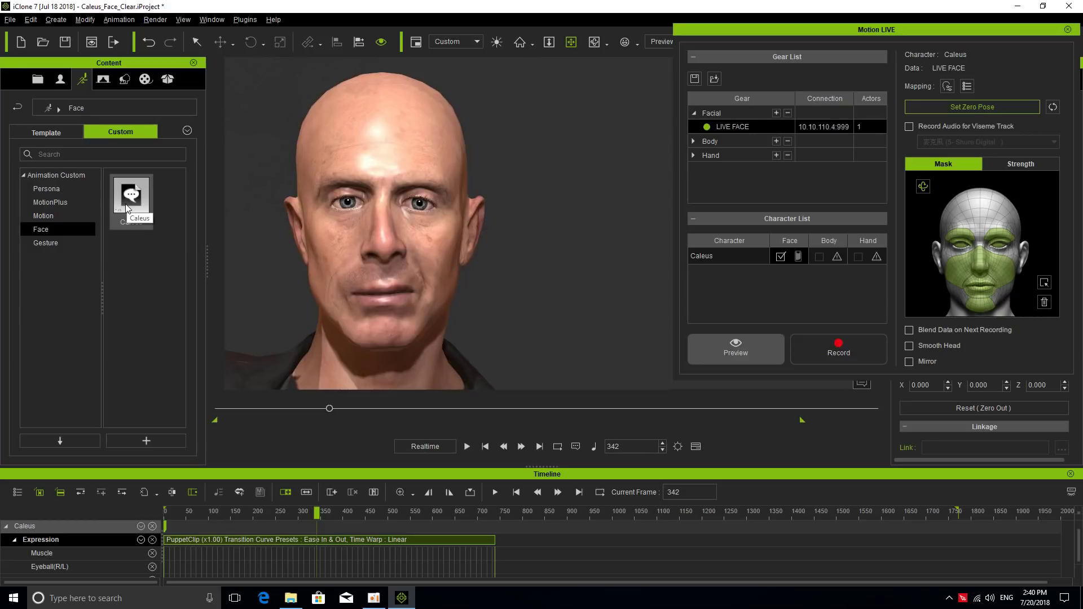
pyautogui.moveTo(126, 204); pyautogui.dragTo(154, 219)
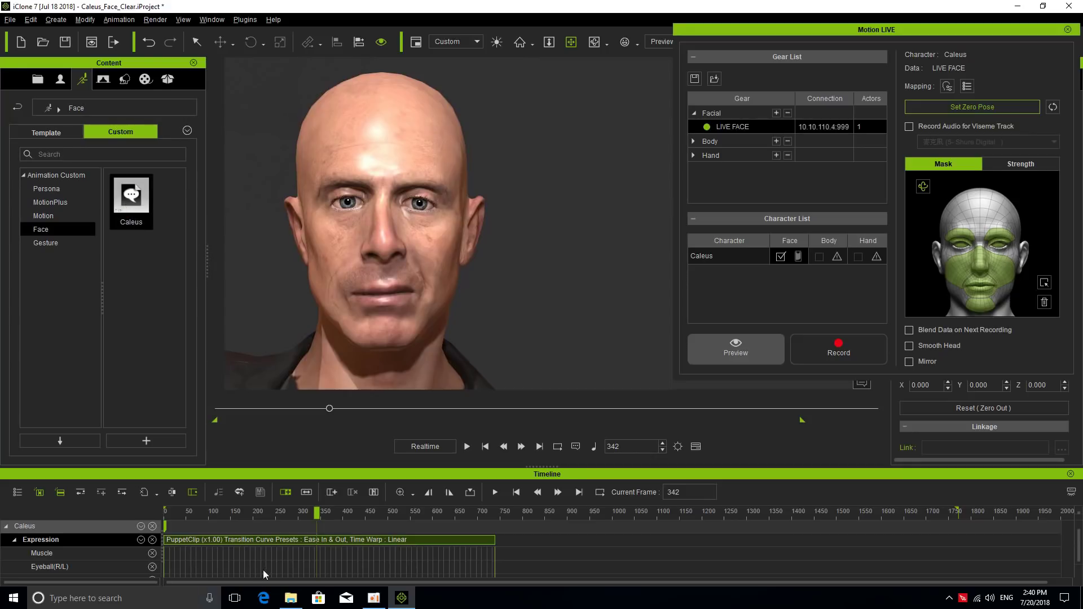